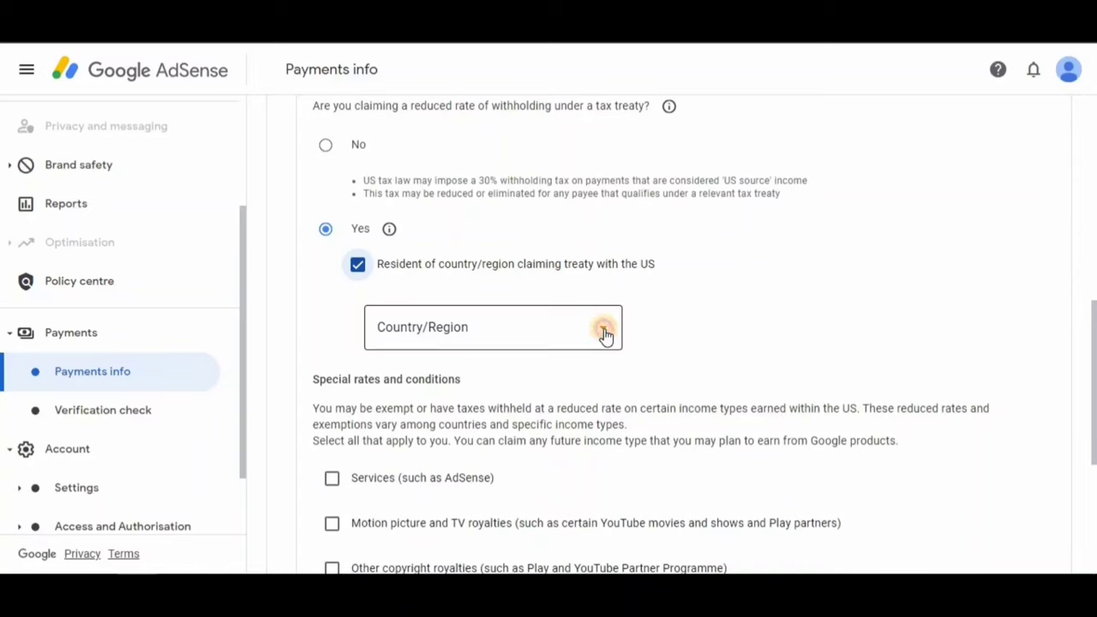
Step: Choose Pakistan as the country/region of residence claiming a tax treaty with the US
{"action": "left_click", "coordinate": [604, 334]}
{"action": "scroll", "coordinate": [451, 232], "scroll_direction": "down", "scroll_amount": 10}
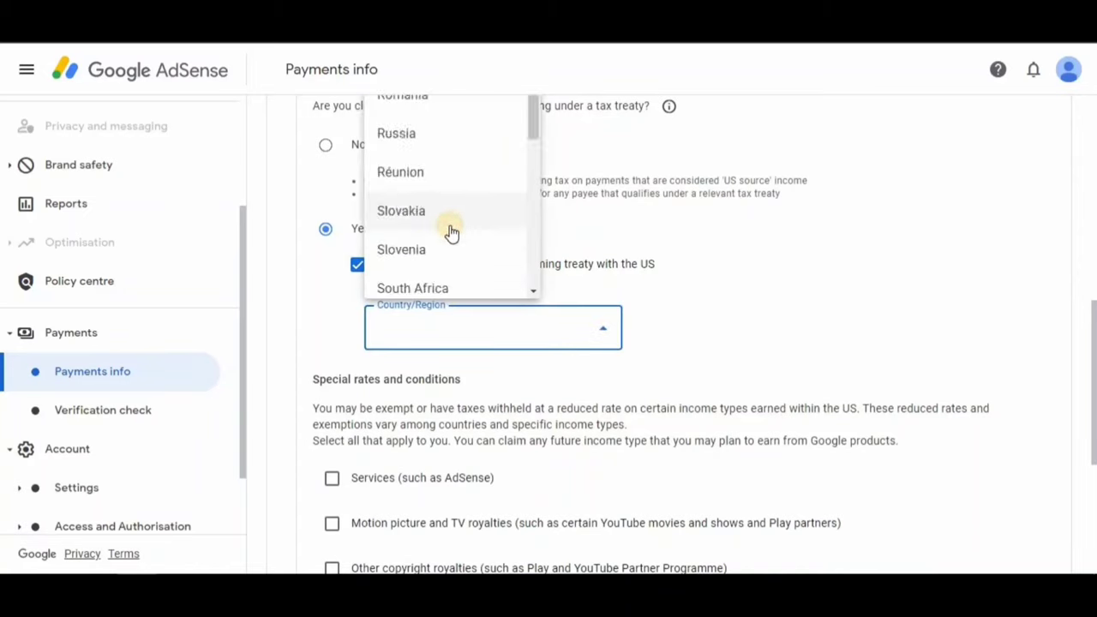
{"action": "scroll", "coordinate": [451, 231], "scroll_direction": "up", "scroll_amount": 1}
{"action": "scroll", "coordinate": [451, 232], "scroll_direction": "down", "scroll_amount": 1}
{"action": "scroll", "coordinate": [451, 232], "scroll_direction": "up", "scroll_amount": 2}
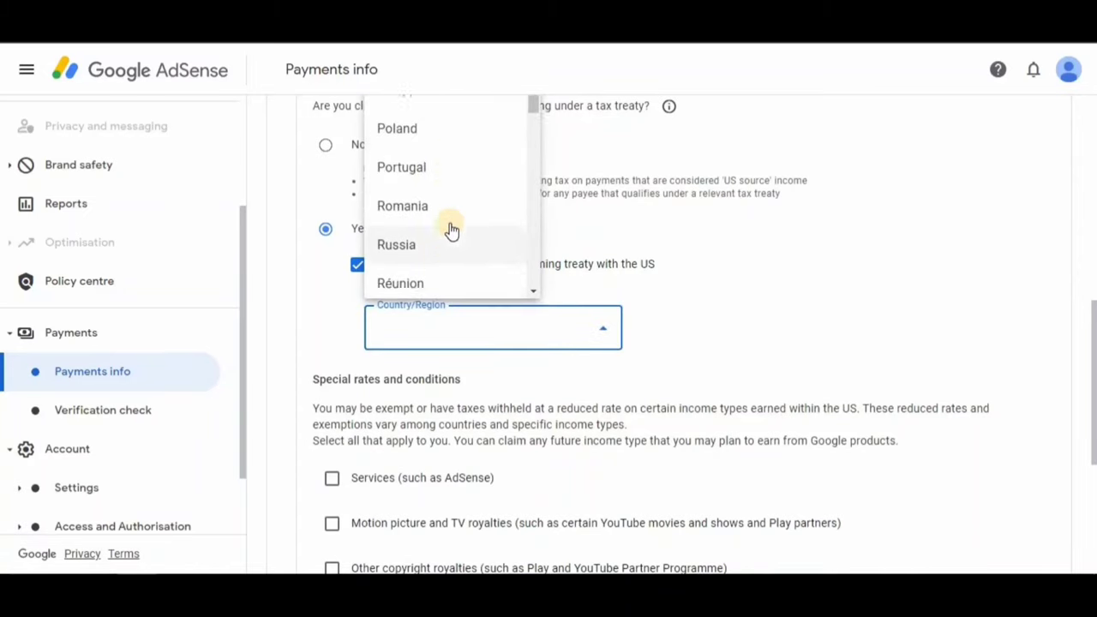
{"action": "left_click", "coordinate": [426, 102]}
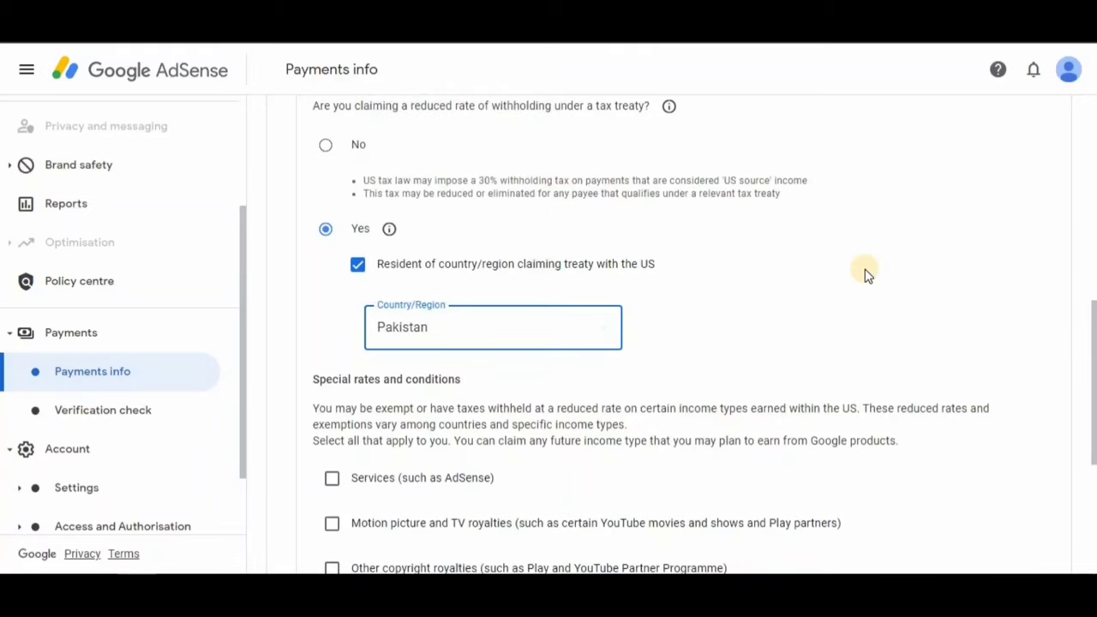
Step: Claim Services (such as AdSense) under Article 3 and paragraph 2 at the 0% reduced treaty rate, and confirm the treaty terms are met
{"action": "left_click_drag", "start_coordinate": [1090, 322], "coordinate": [1093, 402]}
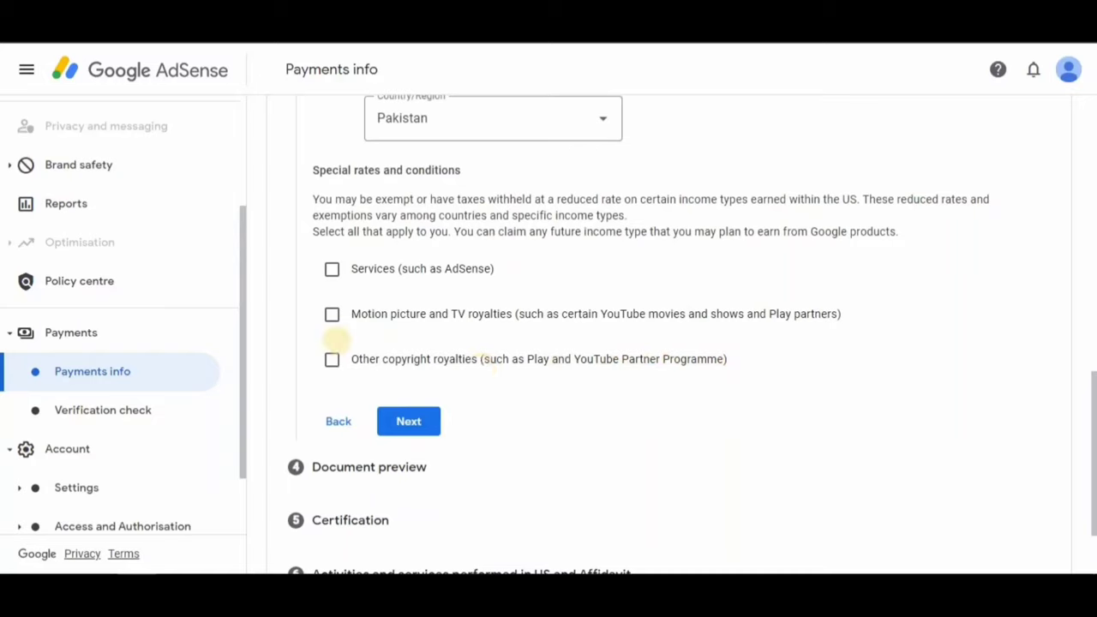
{"action": "mouse_move", "coordinate": [306, 248]}
{"action": "left_mouse_down"}
{"action": "mouse_move", "coordinate": [315, 268]}
{"action": "mouse_move", "coordinate": [788, 399]}
{"action": "mouse_move", "coordinate": [855, 406]}
{"action": "left_mouse_up"}
{"action": "key", "text": "Escape"}
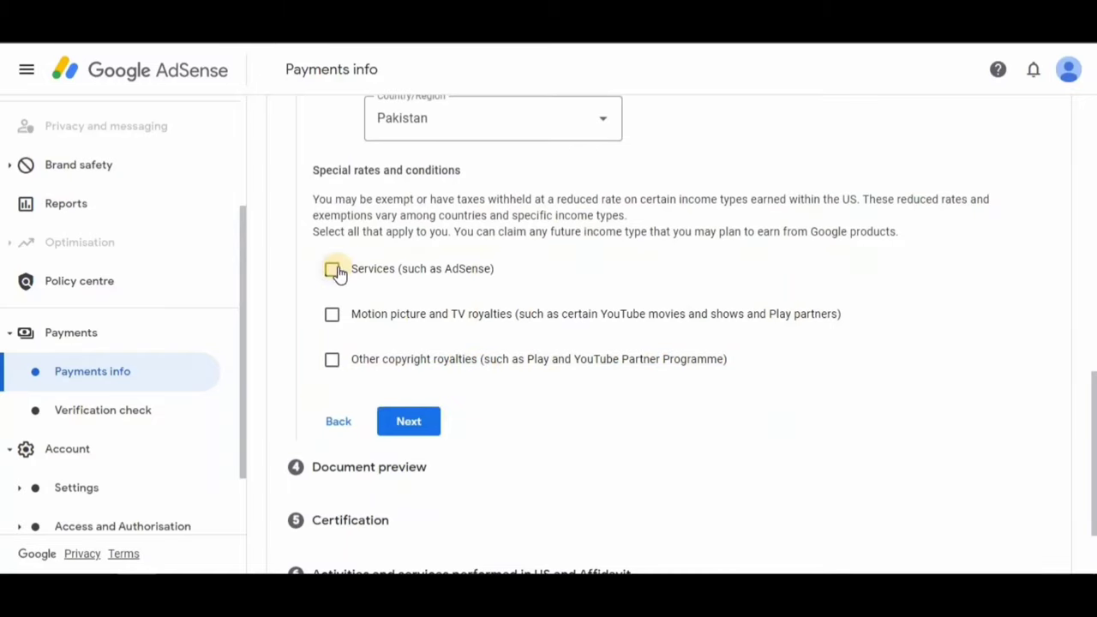
{"action": "left_click", "coordinate": [333, 269]}
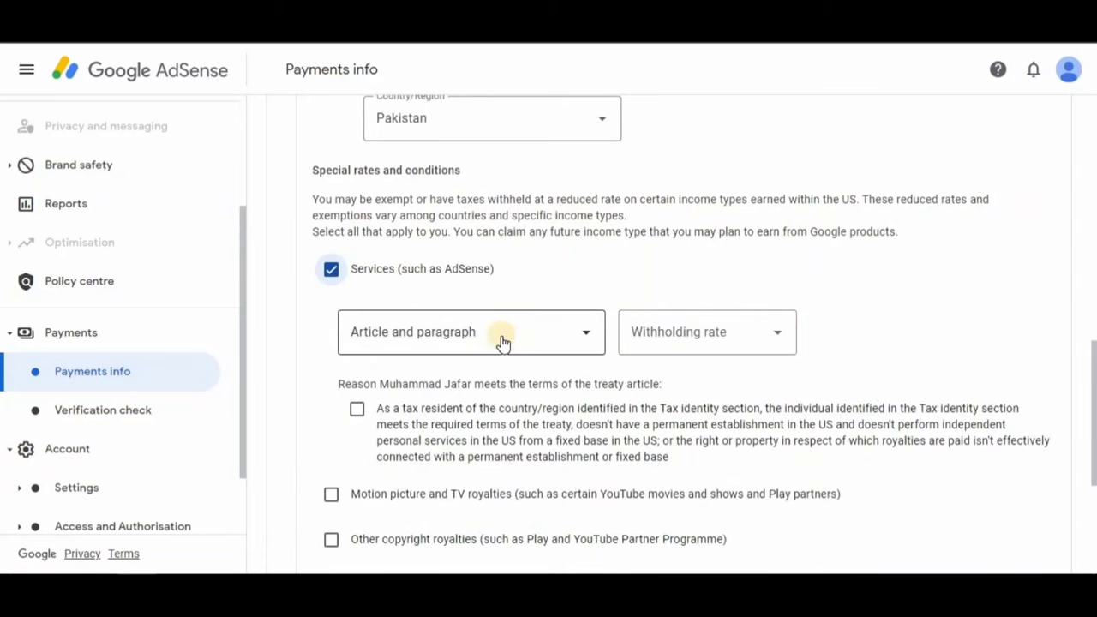
{"action": "left_click", "coordinate": [534, 340]}
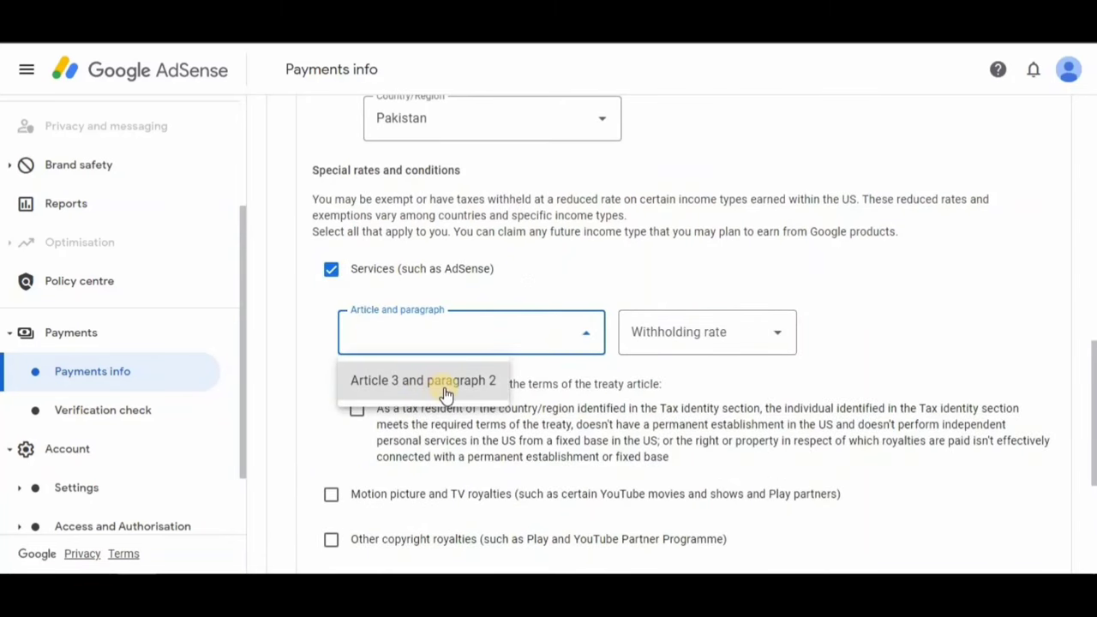
{"action": "left_click", "coordinate": [467, 383]}
{"action": "left_click", "coordinate": [710, 335]}
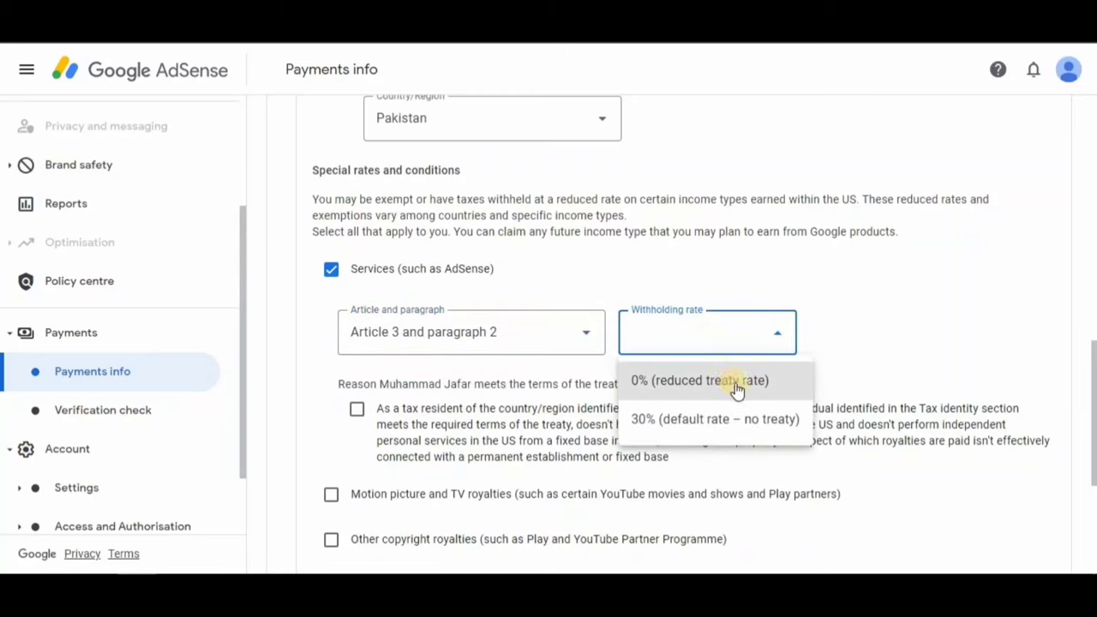
{"action": "left_click", "coordinate": [746, 377]}
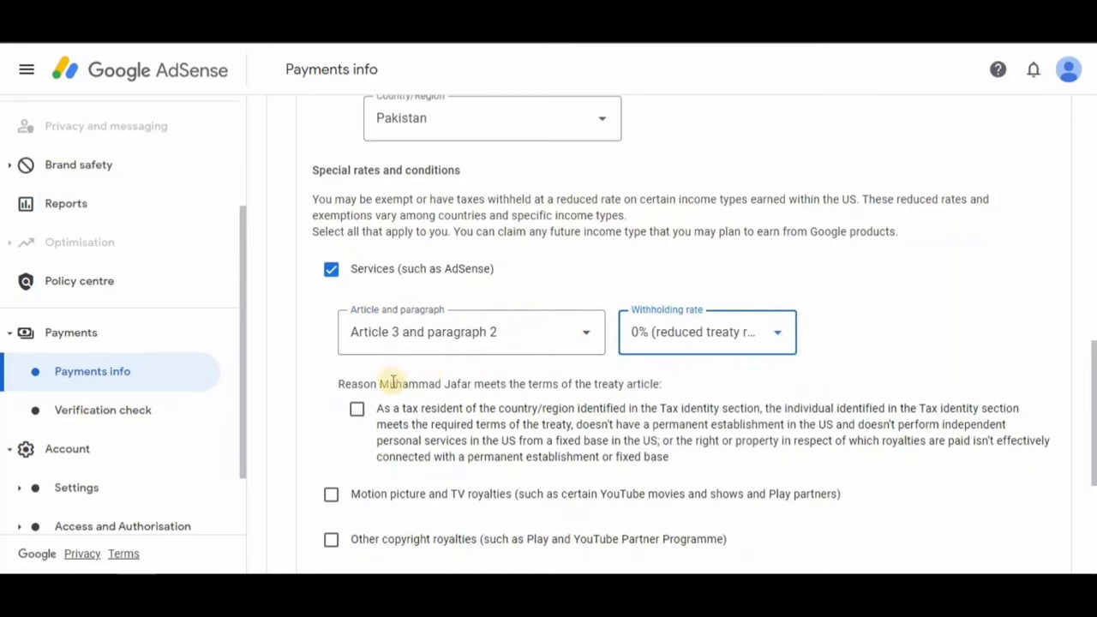
{"action": "left_click", "coordinate": [357, 409]}
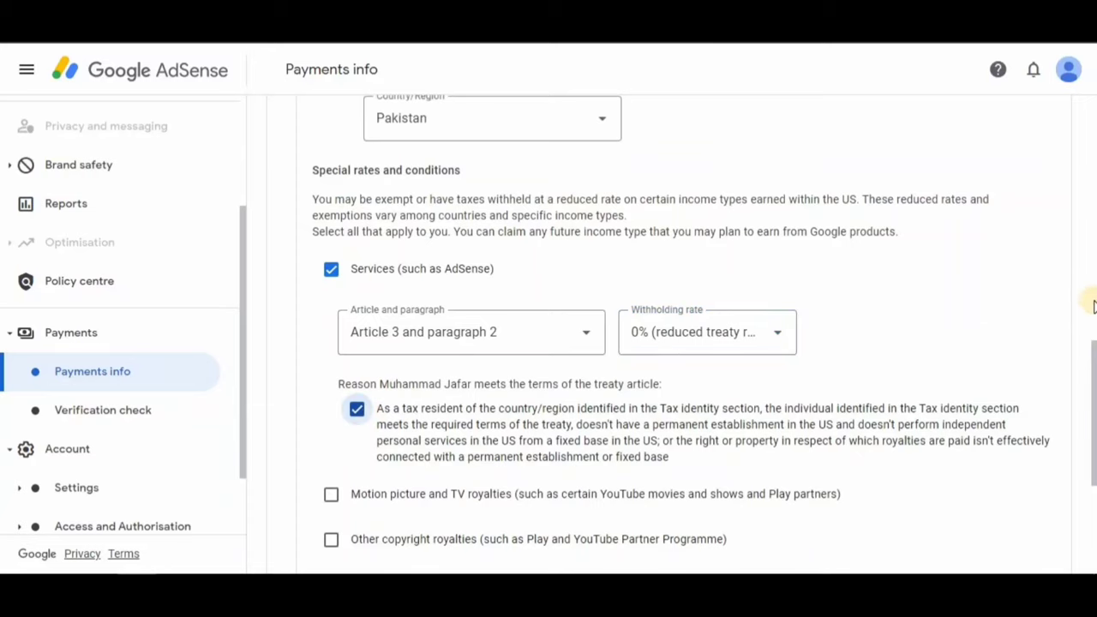
Step: Include motion picture and TV royalties with "No treaty for this income type" and the 30% default rate, and confirm the treaty-terms statement
{"action": "scroll", "coordinate": [358, 410], "scroll_direction": "down", "scroll_amount": 2}
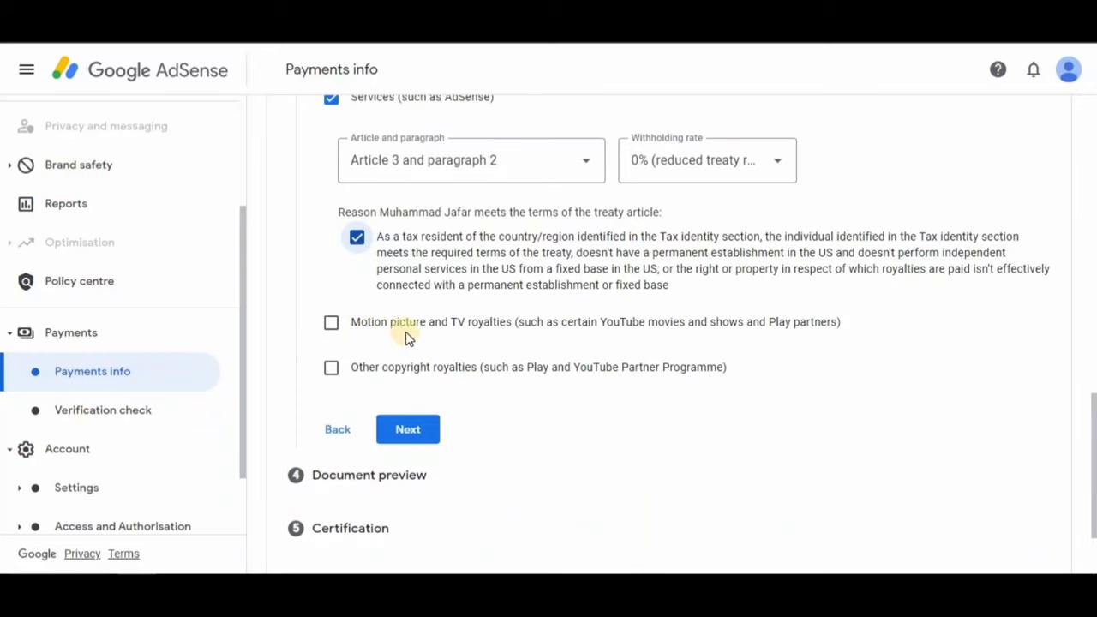
{"action": "left_click", "coordinate": [332, 323]}
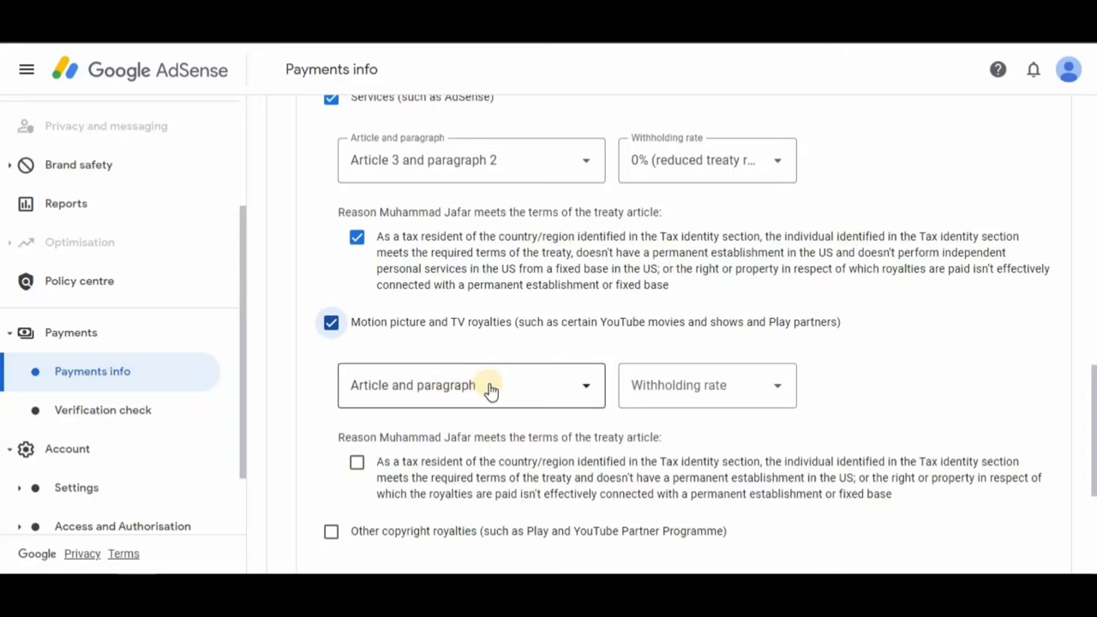
{"action": "left_click", "coordinate": [490, 390]}
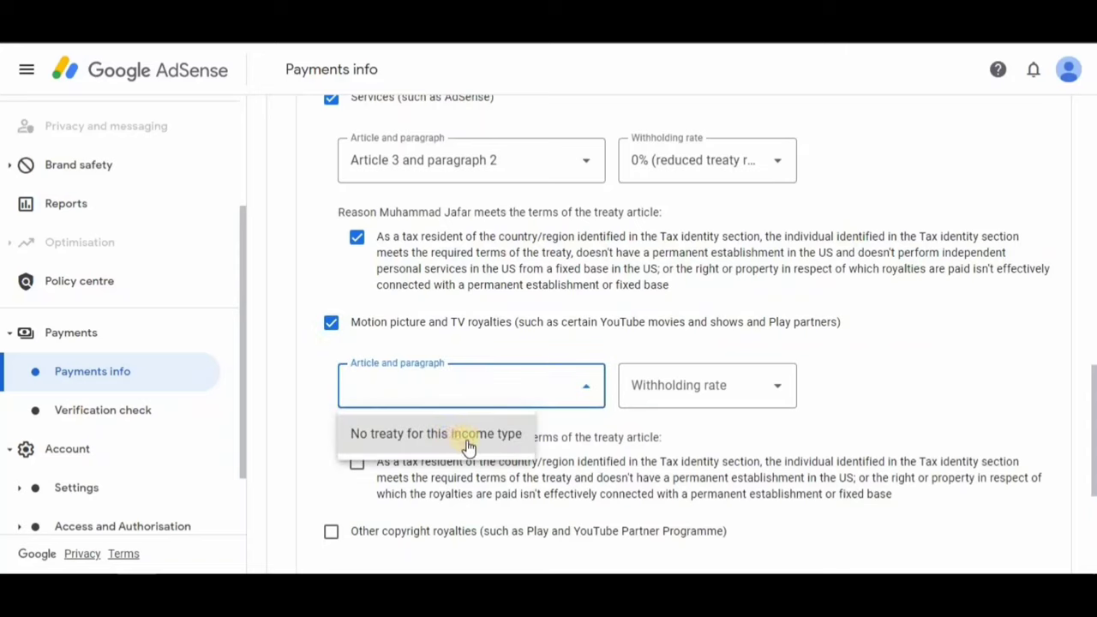
{"action": "left_click", "coordinate": [467, 445]}
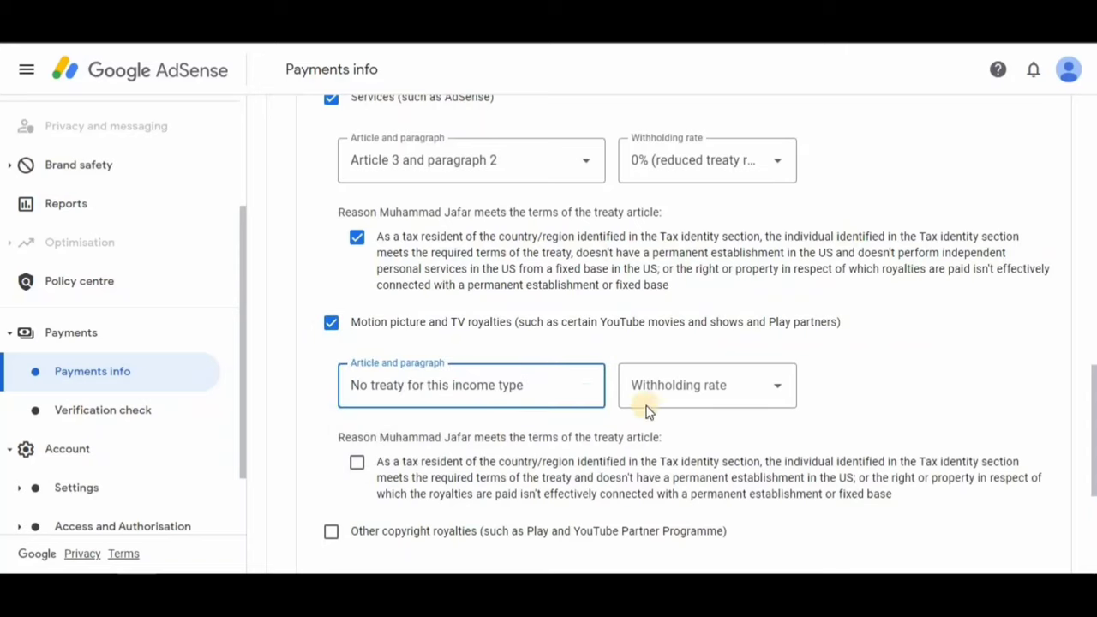
{"action": "left_click", "coordinate": [739, 392]}
{"action": "left_click", "coordinate": [797, 440]}
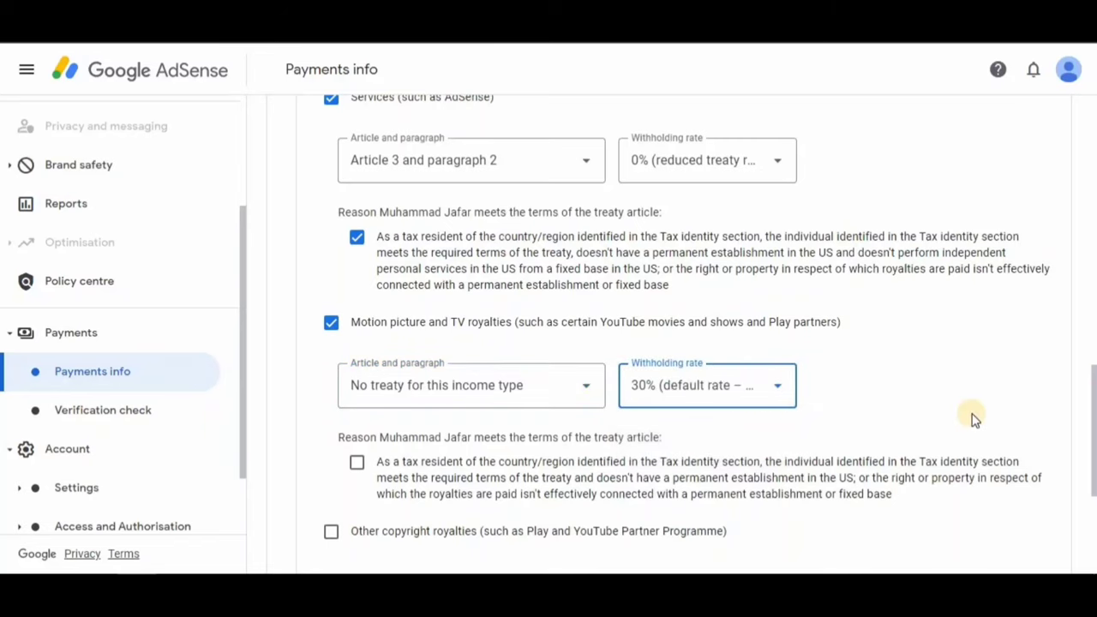
{"action": "left_click", "coordinate": [356, 467]}
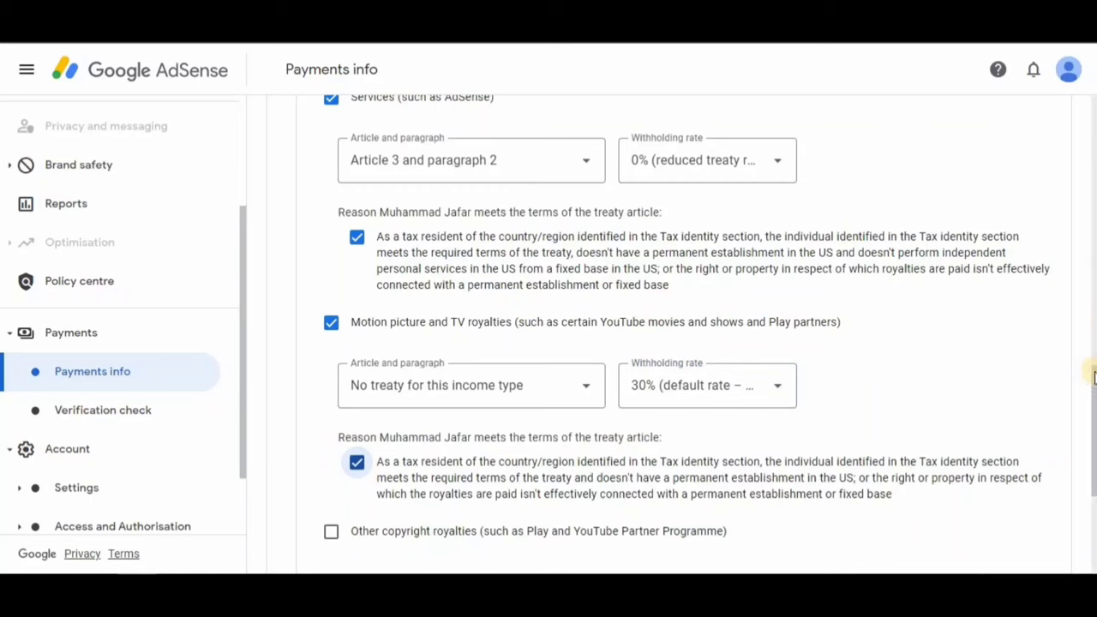
Step: Claim other copyright royalties under Article 8 and paragraph 1 at the 0% reduced rate, confirm the treaty terms, and proceed to Document preview
{"action": "scroll", "coordinate": [339, 319], "scroll_direction": "down", "scroll_amount": 3}
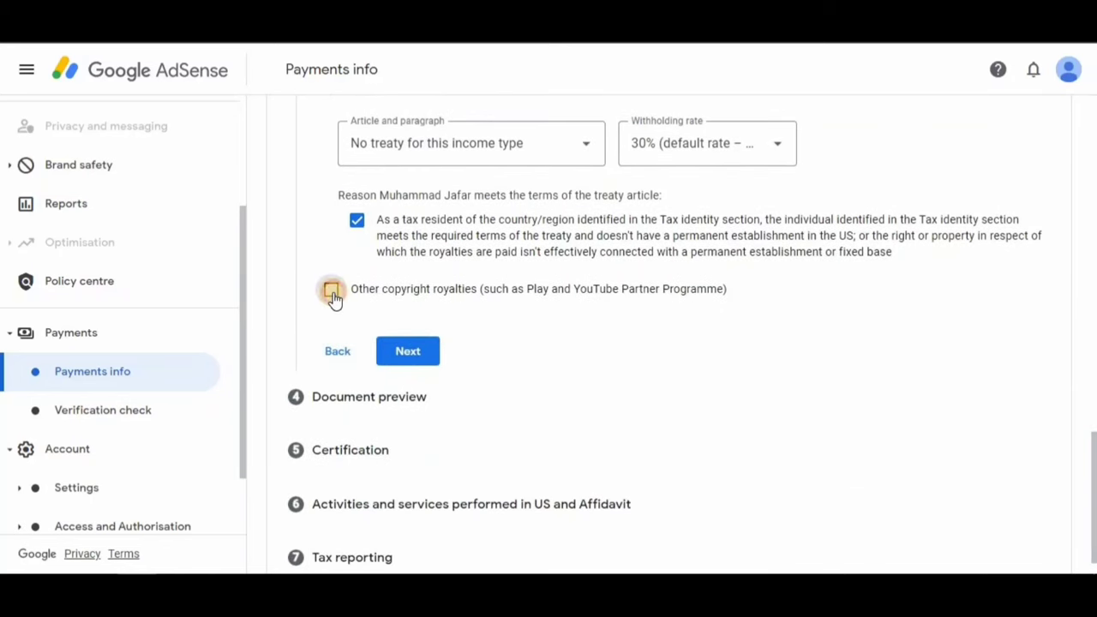
{"action": "left_click", "coordinate": [330, 289]}
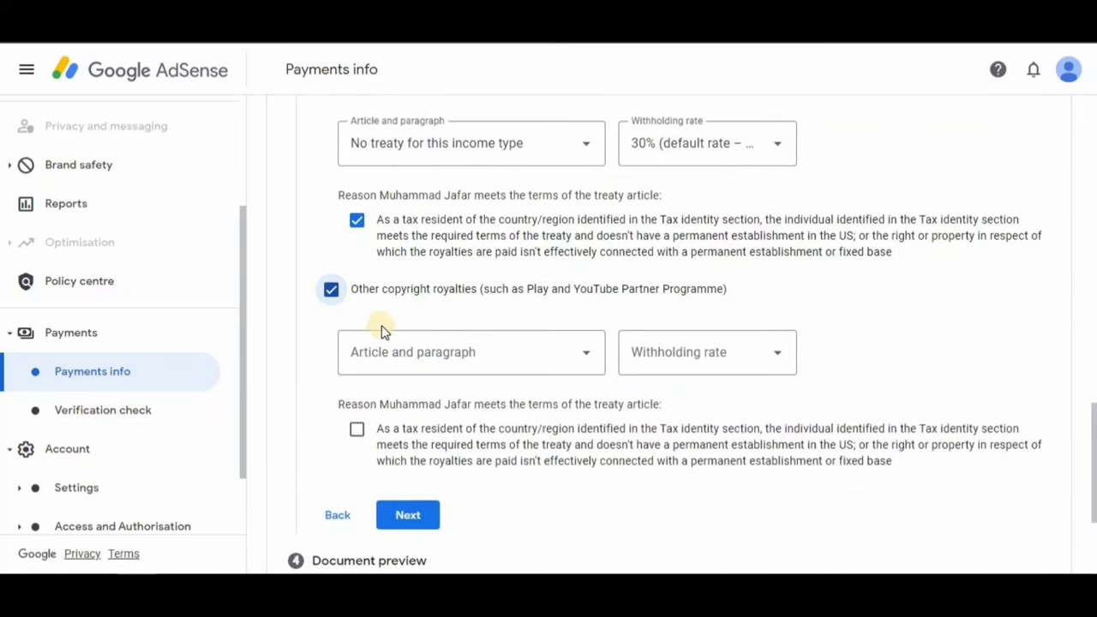
{"action": "left_click", "coordinate": [514, 360]}
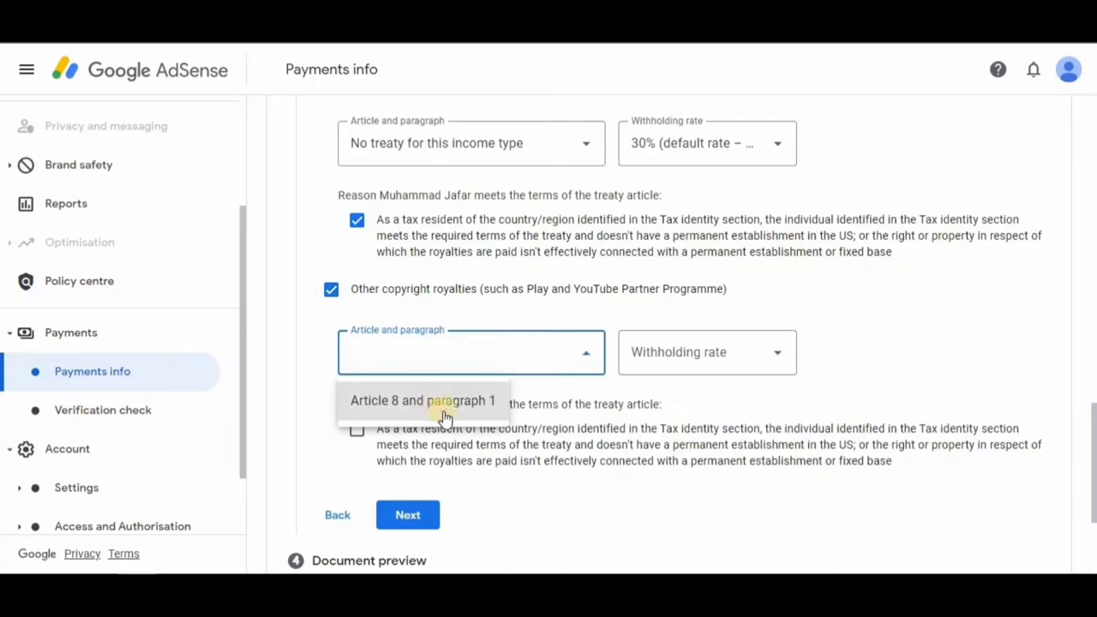
{"action": "left_click", "coordinate": [454, 402]}
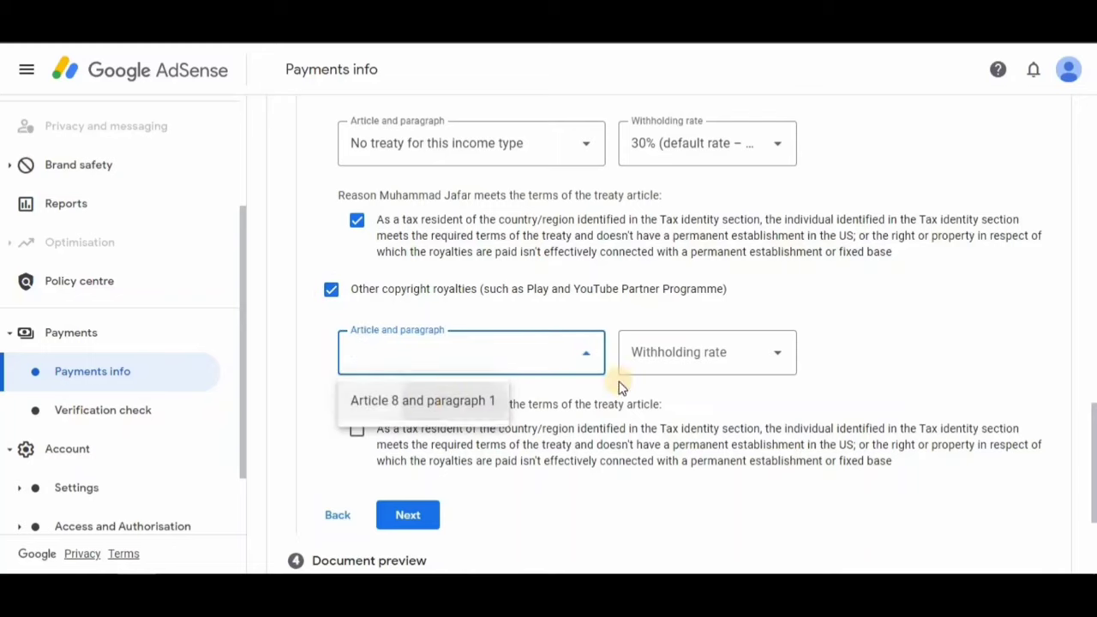
{"action": "left_click", "coordinate": [721, 364]}
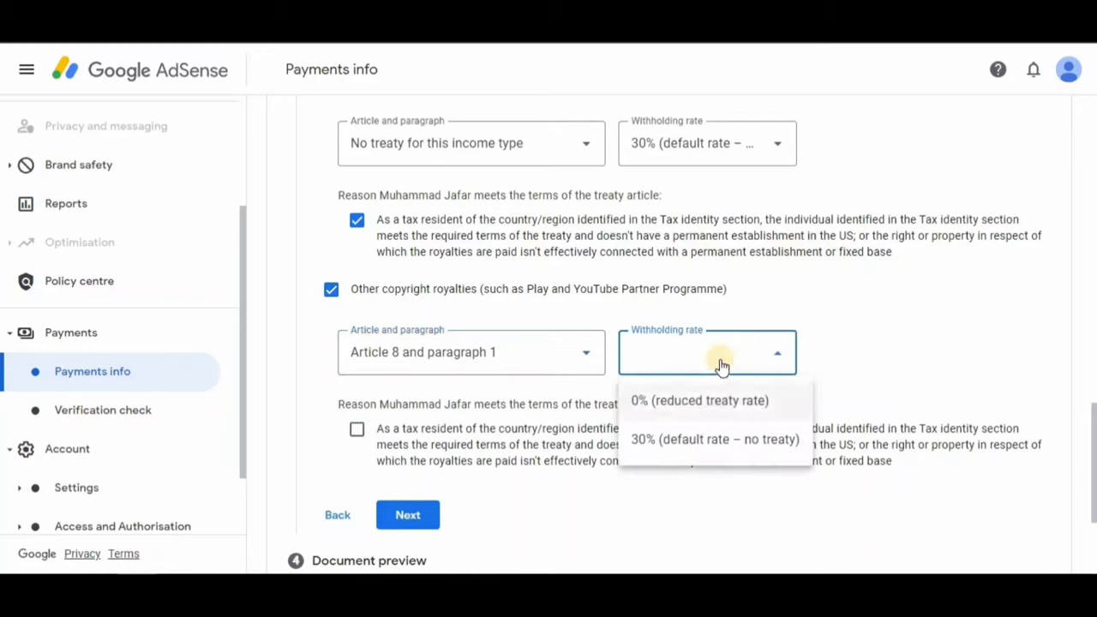
{"action": "left_click", "coordinate": [740, 412]}
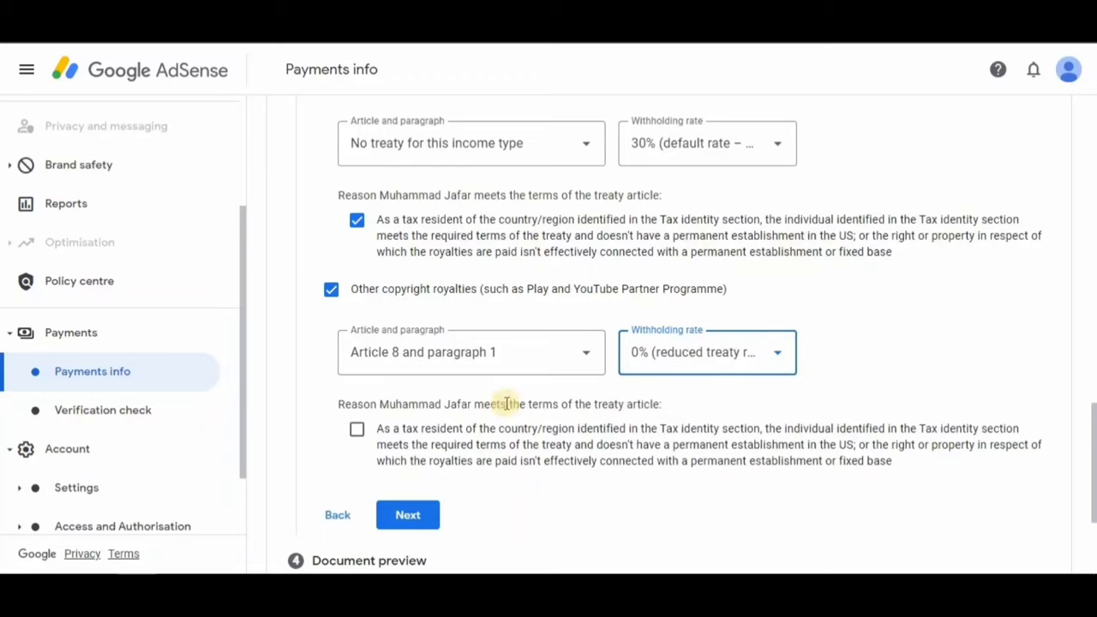
{"action": "left_click", "coordinate": [356, 431]}
{"action": "left_click", "coordinate": [409, 515]}
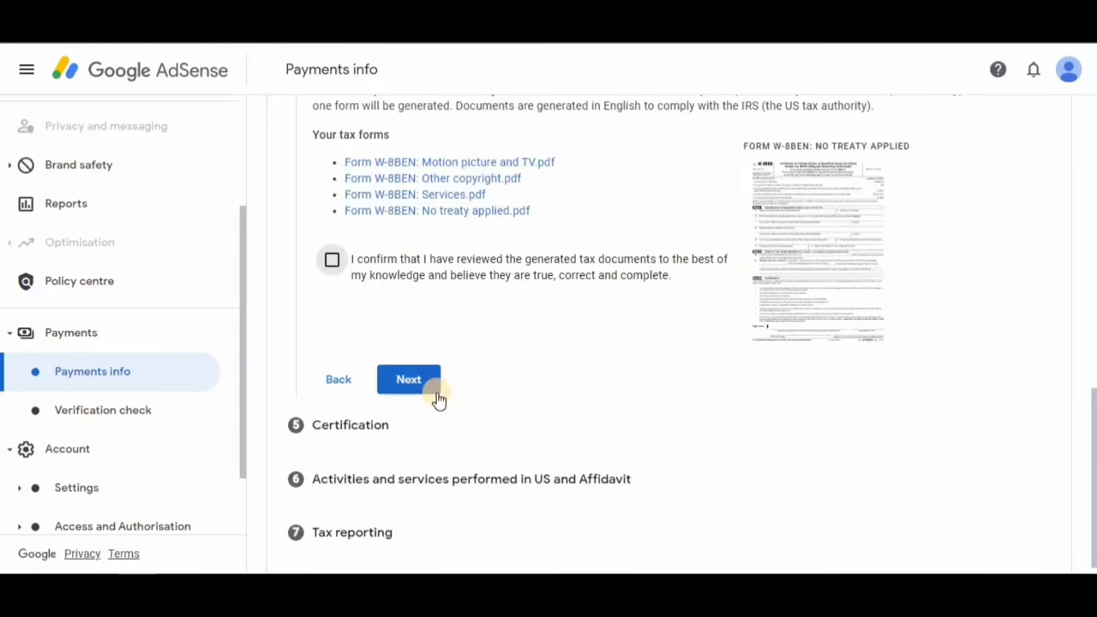
Step: Confirm that the generated tax documents have been reviewed and proceed to the Certification section
{"action": "mouse_move", "coordinate": [312, 239]}
{"action": "left_mouse_down"}
{"action": "mouse_move", "coordinate": [458, 284]}
{"action": "mouse_move", "coordinate": [629, 301]}
{"action": "mouse_move", "coordinate": [756, 297]}
{"action": "left_mouse_up"}
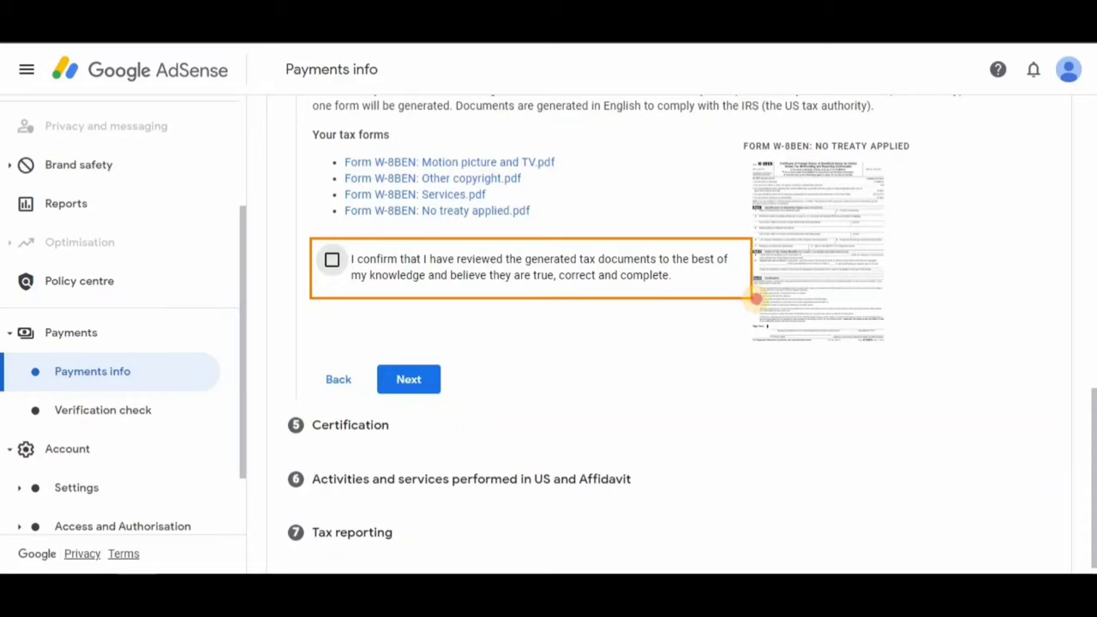
{"action": "left_click", "coordinate": [332, 260]}
{"action": "left_click", "coordinate": [408, 380]}
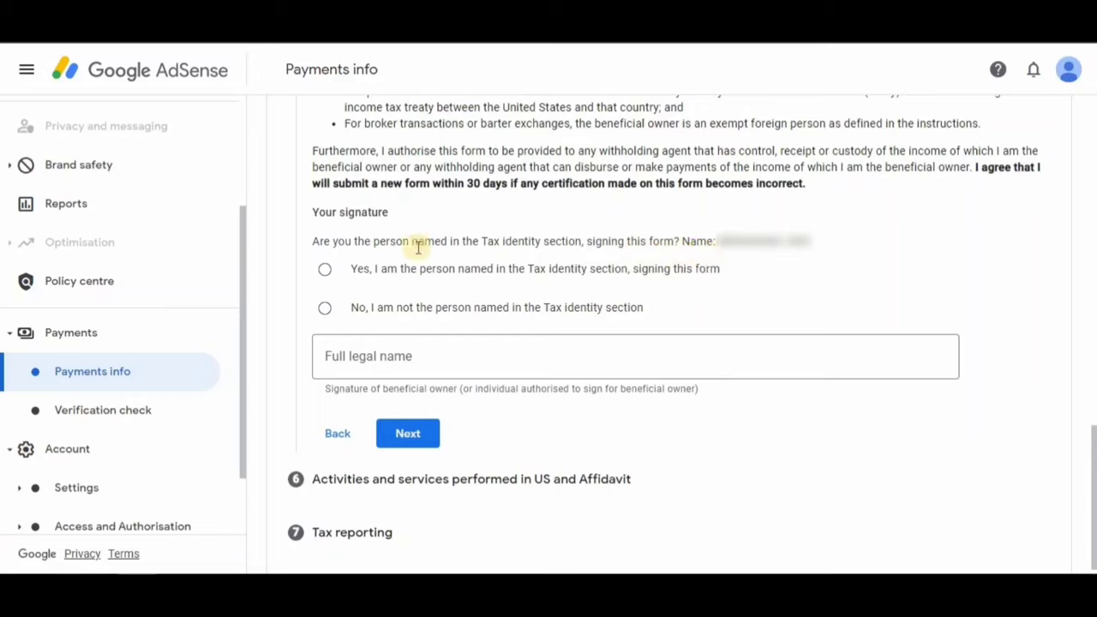
Step: Sign the certification as the person named in the Tax identity section, enter the full legal name, and continue
{"action": "left_click", "coordinate": [326, 271]}
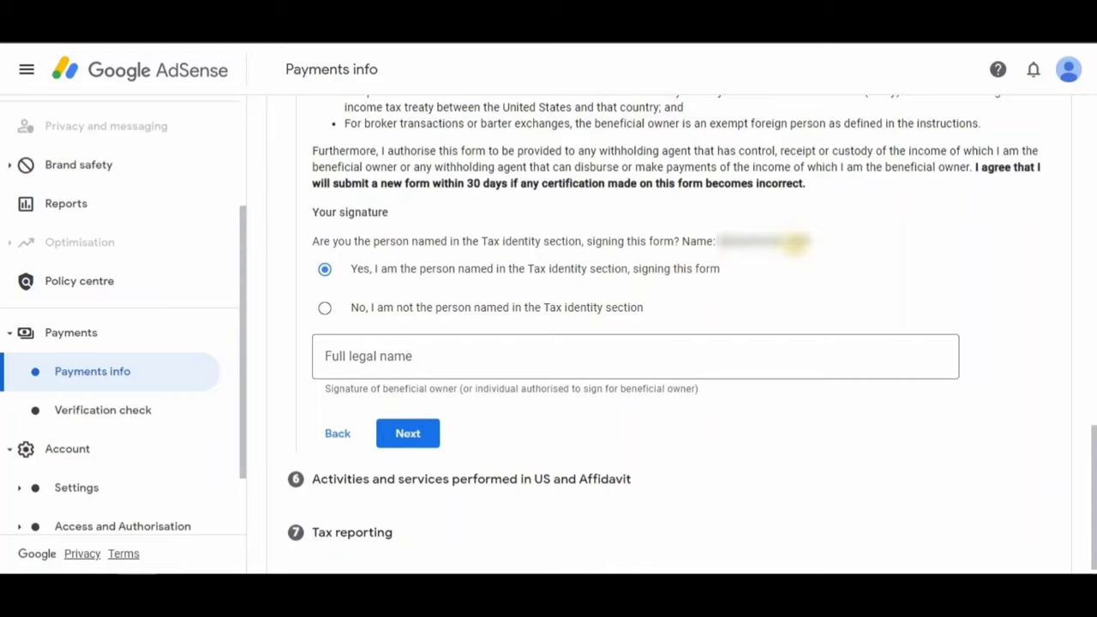
{"action": "left_click_drag", "start_coordinate": [812, 247], "coordinate": [724, 242]}
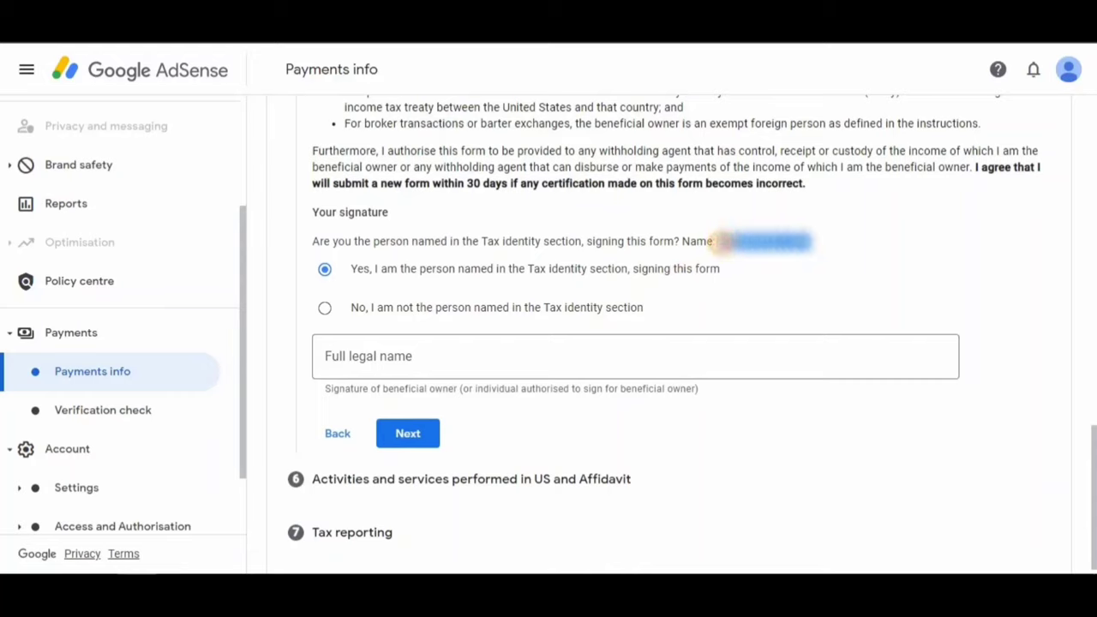
{"action": "left_click", "coordinate": [516, 358]}
{"action": "key", "text": "ctrl+v"}
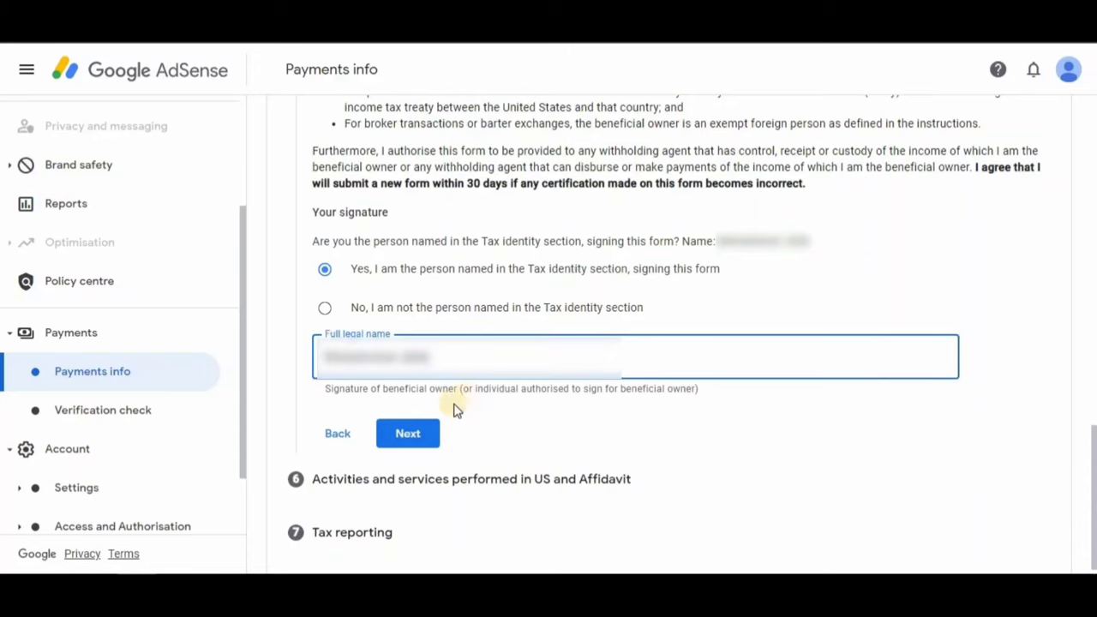
{"action": "left_click", "coordinate": [428, 443]}
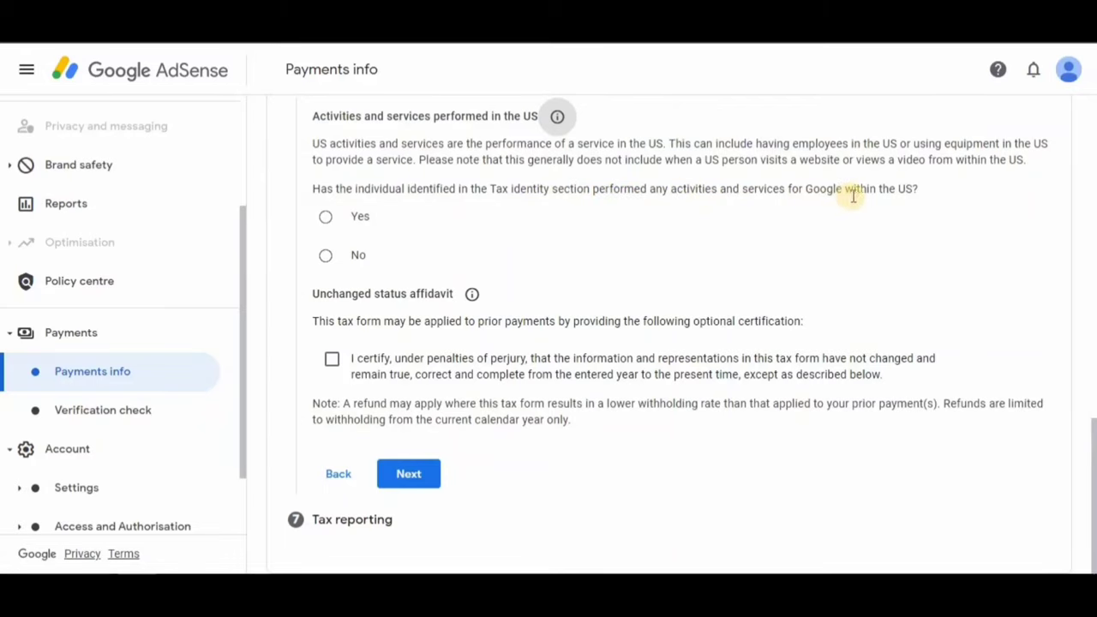
Step: Answer No to activities performed for Google within the US and certify that services are performed solely outside the US
{"action": "left_click", "coordinate": [360, 256]}
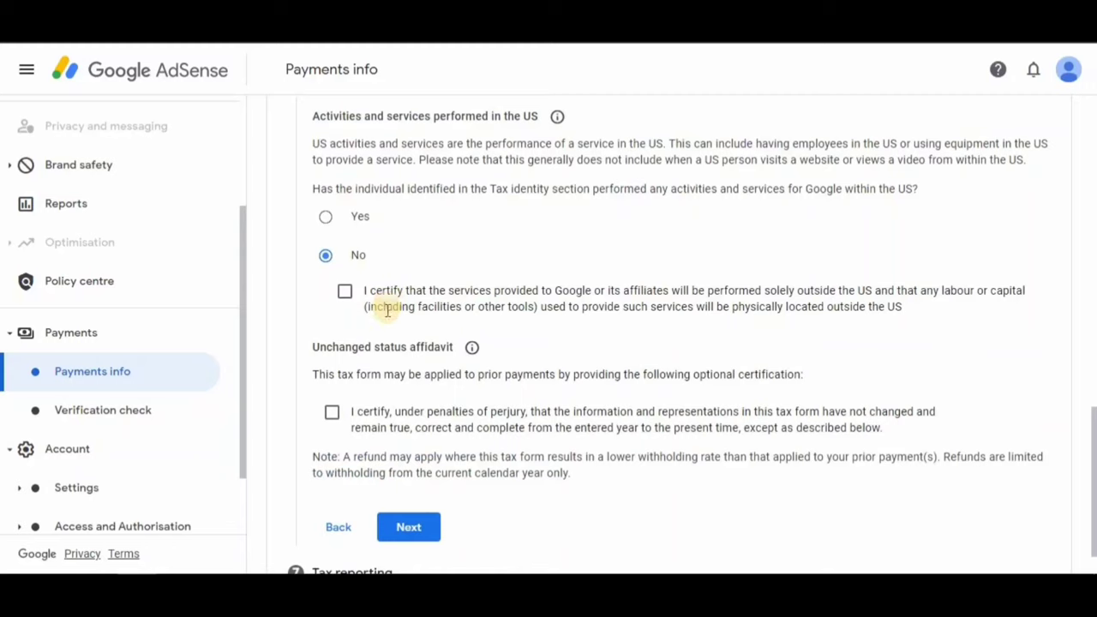
{"action": "left_click", "coordinate": [345, 294]}
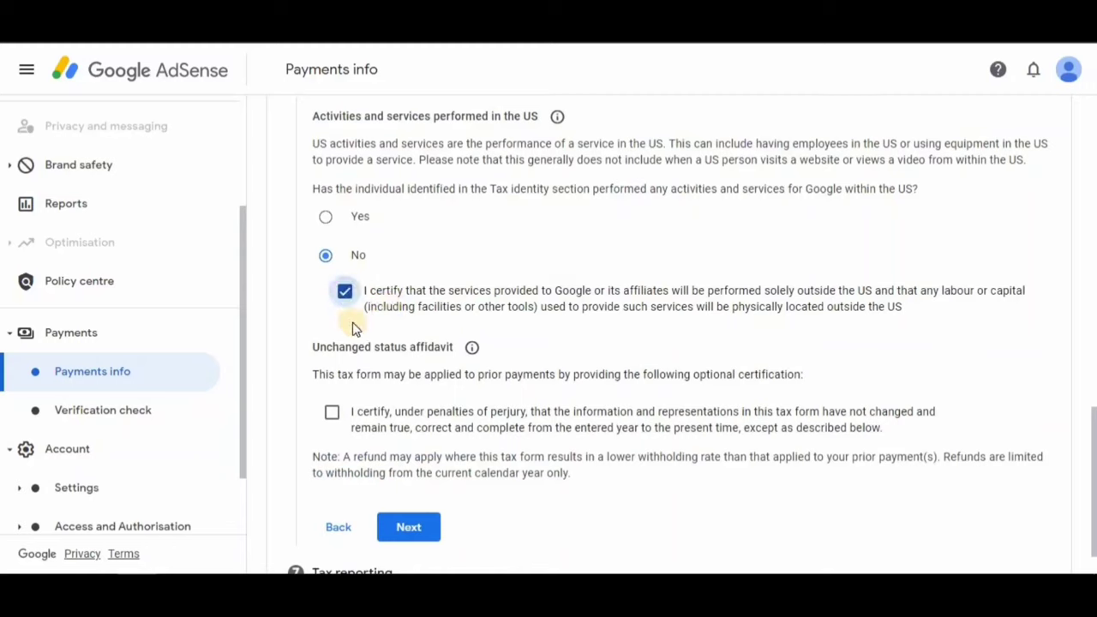
Step: Certify the unchanged status affidavit with the year set to 2023, and go to the optional Changes to tax forms field
{"action": "left_click", "coordinate": [333, 415]}
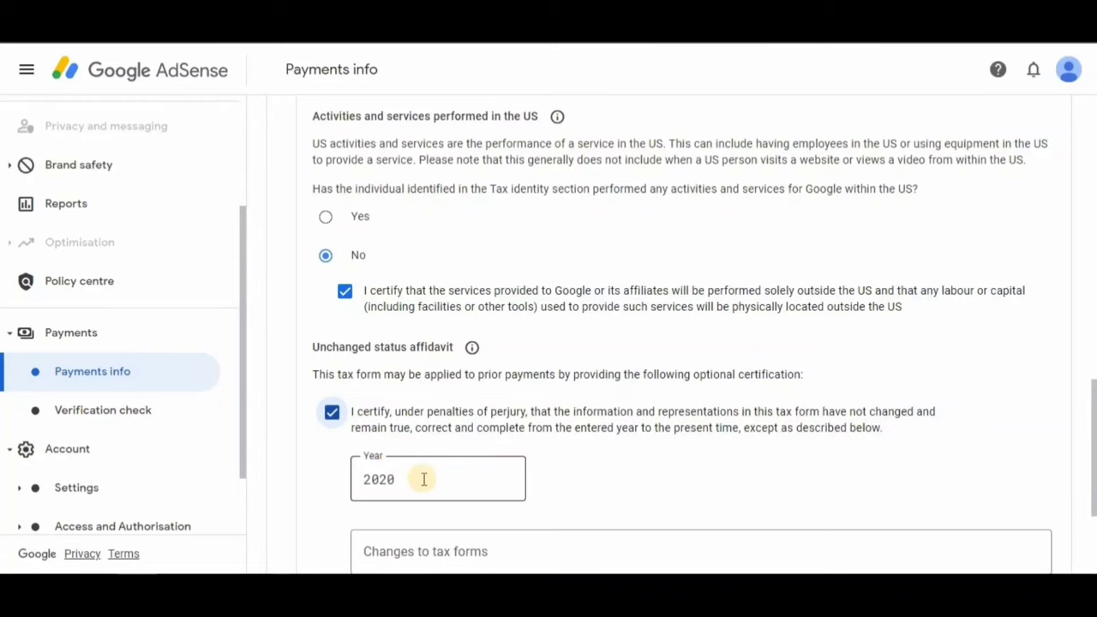
{"action": "double_click", "coordinate": [423, 479]}
{"action": "type", "text": "20"}
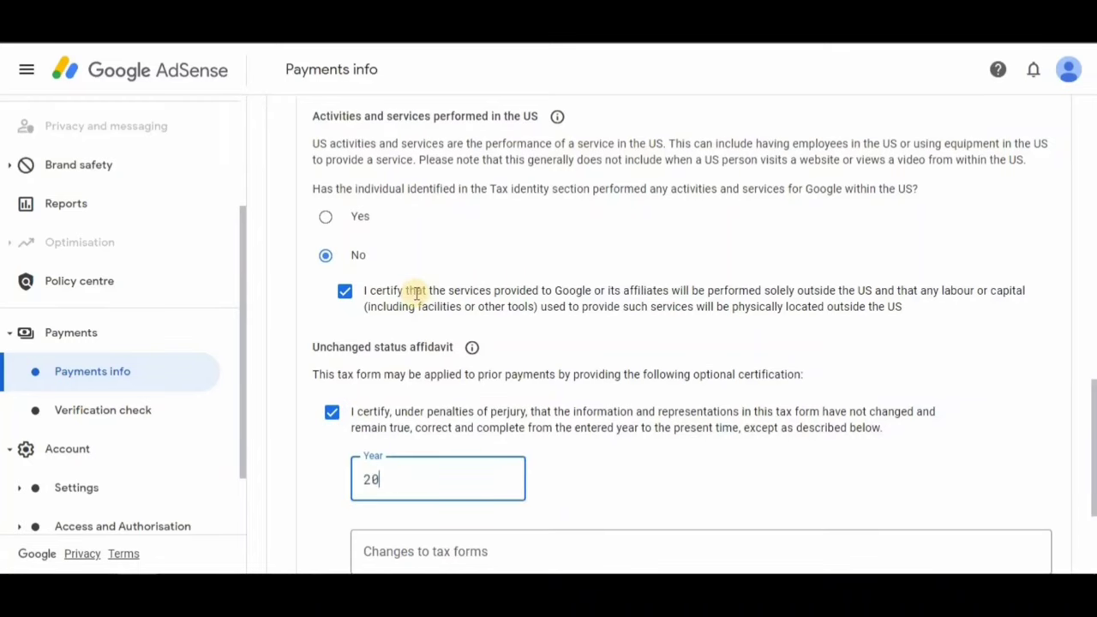
{"action": "type", "text": "23"}
{"action": "key", "text": "Tab"}
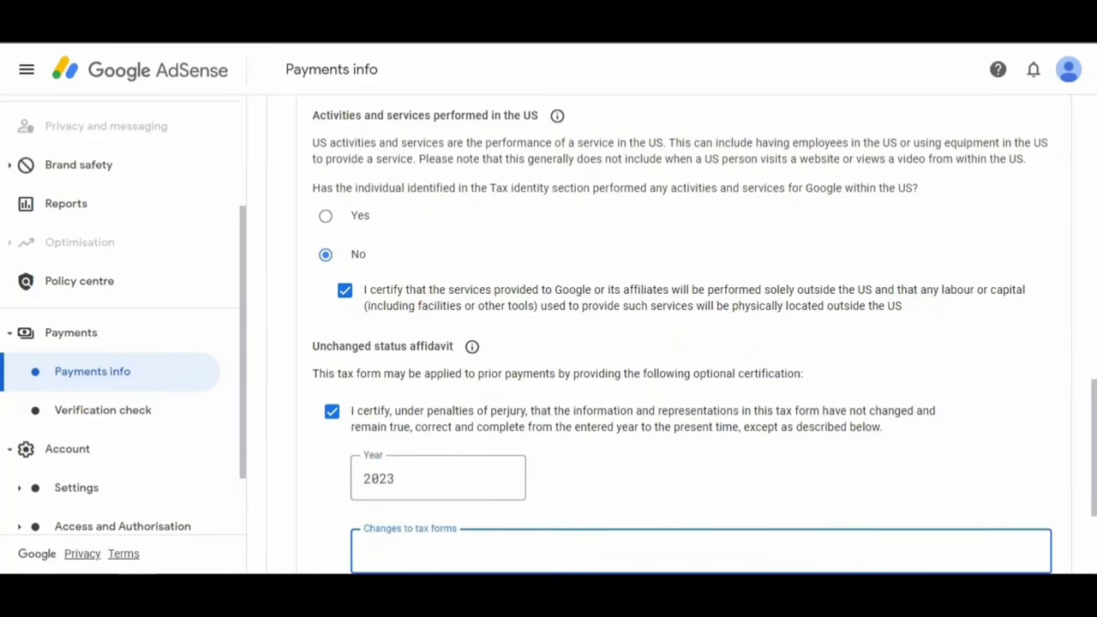
{"action": "left_click", "coordinate": [1093, 463]}
{"action": "left_click_drag", "start_coordinate": [1094, 484], "coordinate": [1094, 540]}
{"action": "left_click", "coordinate": [368, 377]}
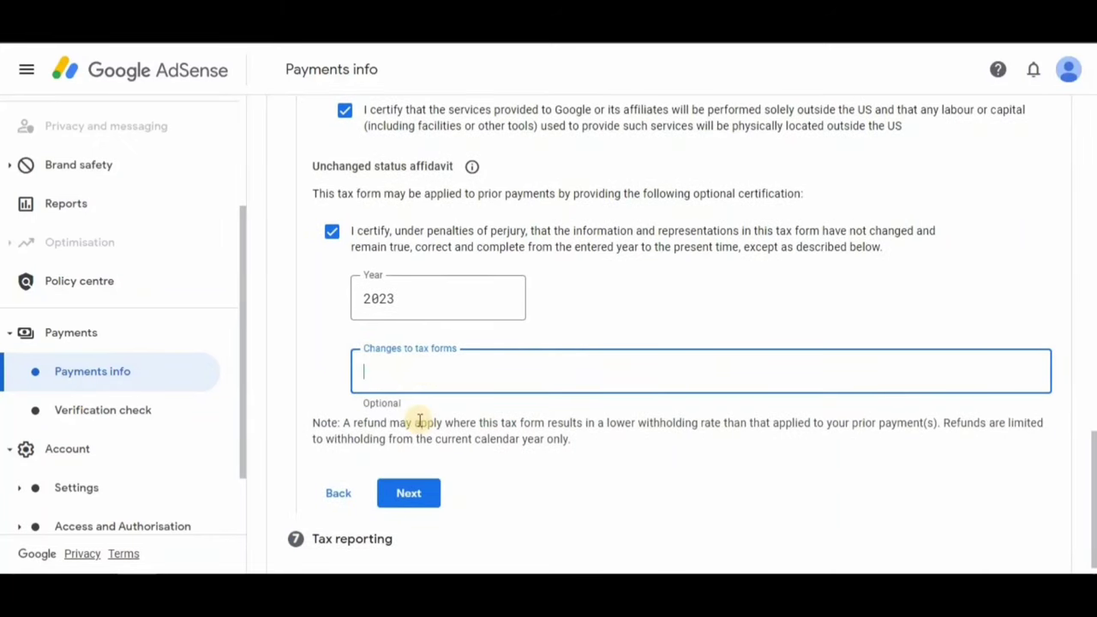
Step: Continue to Tax reporting without describing any changes, choose Go paperless with its delivery agreement accepted, and submit the tax form
{"action": "left_click", "coordinate": [421, 505]}
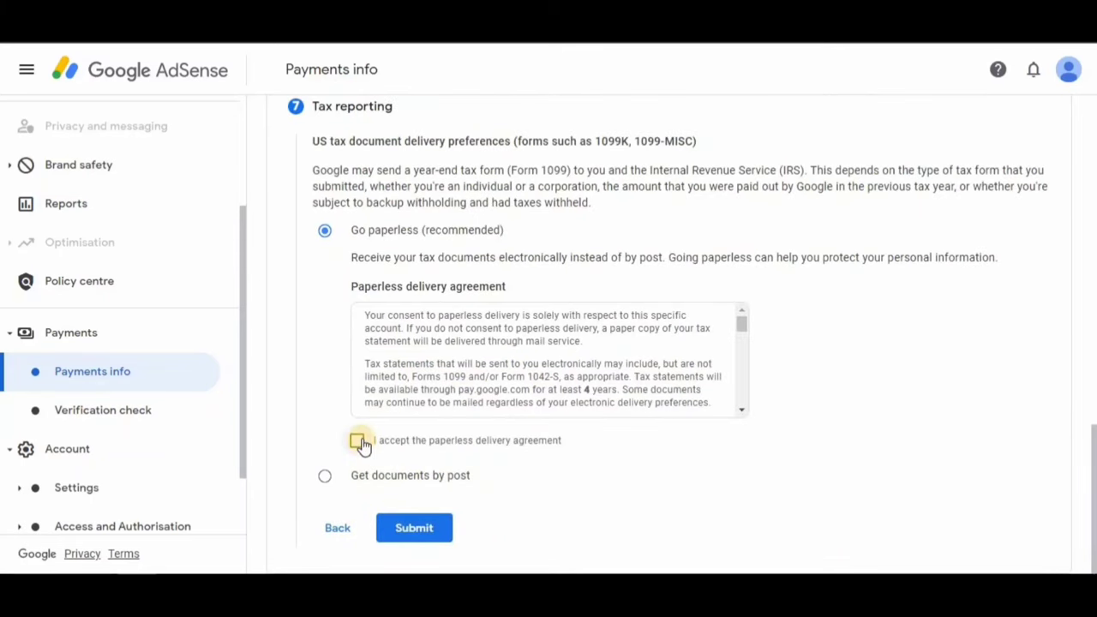
{"action": "left_click", "coordinate": [358, 441]}
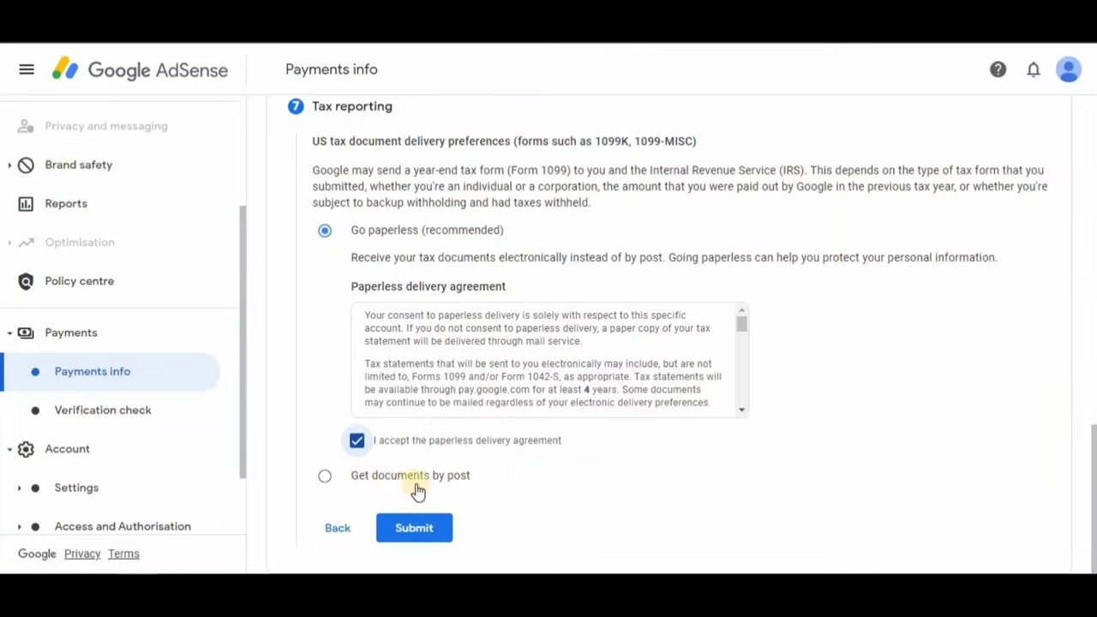
{"action": "left_click", "coordinate": [324, 478]}
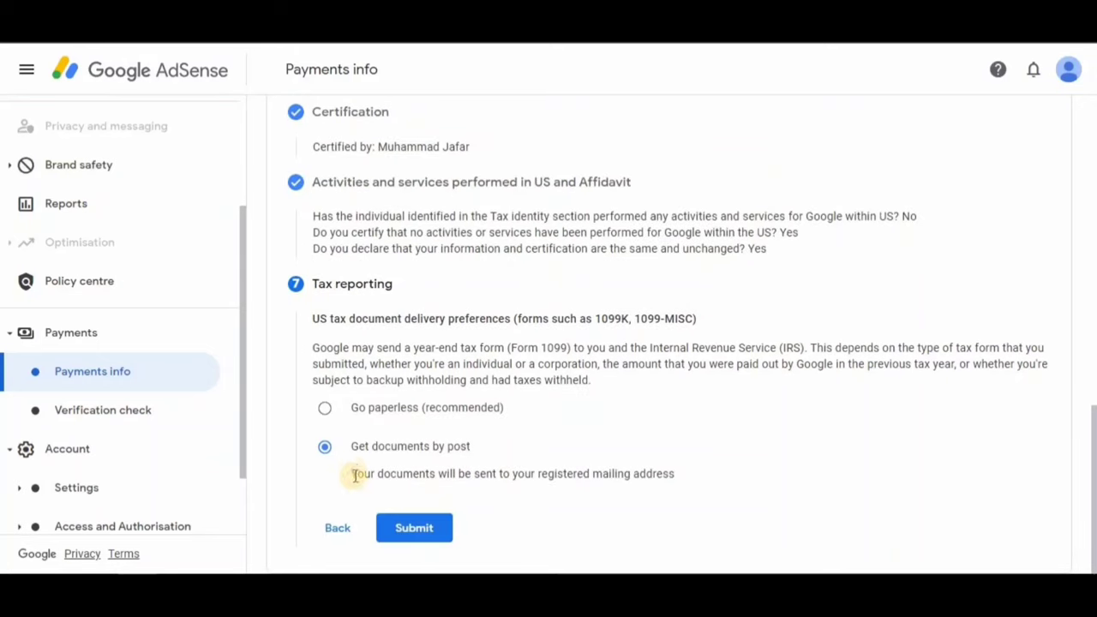
{"action": "left_click", "coordinate": [327, 410]}
{"action": "scroll", "coordinate": [377, 411], "scroll_direction": "down", "scroll_amount": 2}
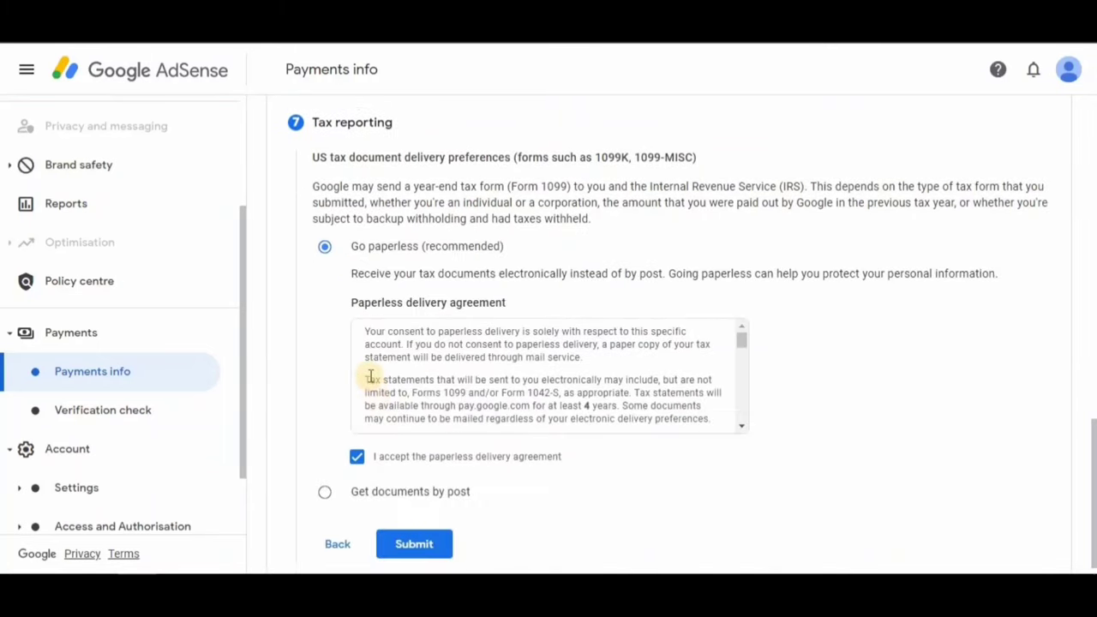
{"action": "scroll", "coordinate": [436, 460], "scroll_direction": "down", "scroll_amount": 1}
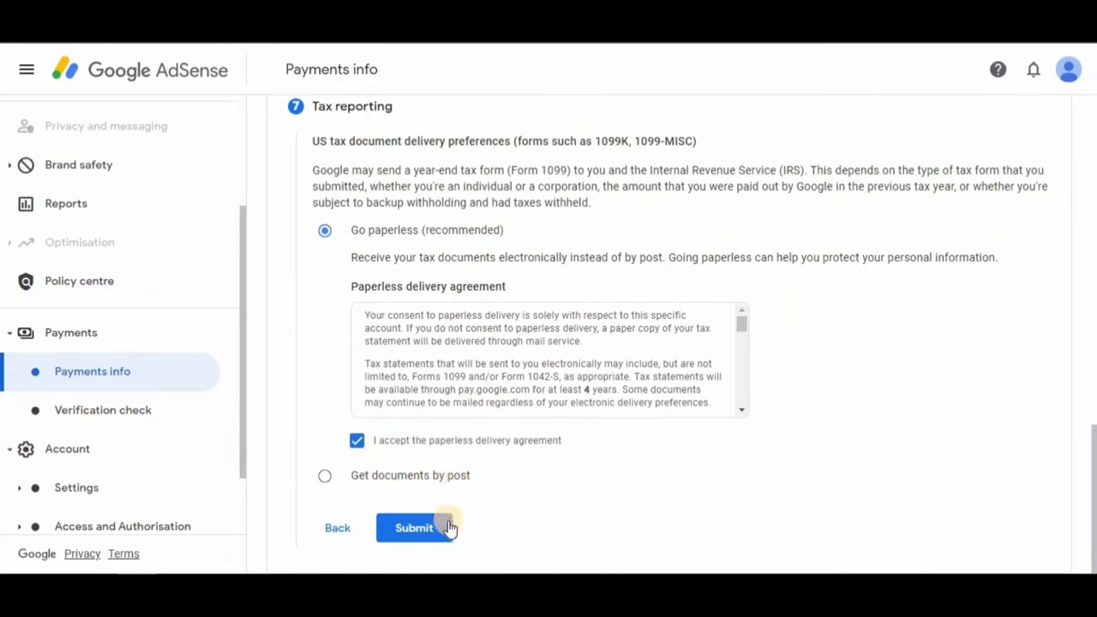
{"action": "left_click", "coordinate": [425, 537]}
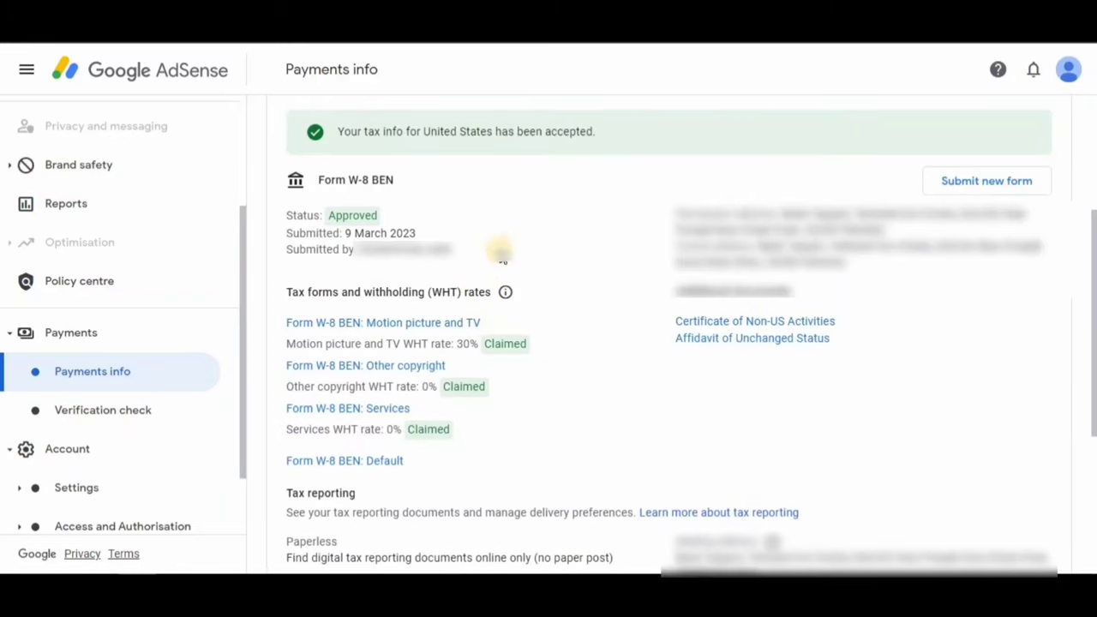
{"action": "mouse_move", "coordinate": [288, 108]}
{"action": "left_mouse_down"}
{"action": "mouse_move", "coordinate": [363, 135]}
{"action": "mouse_move", "coordinate": [641, 153]}
{"action": "left_mouse_up"}
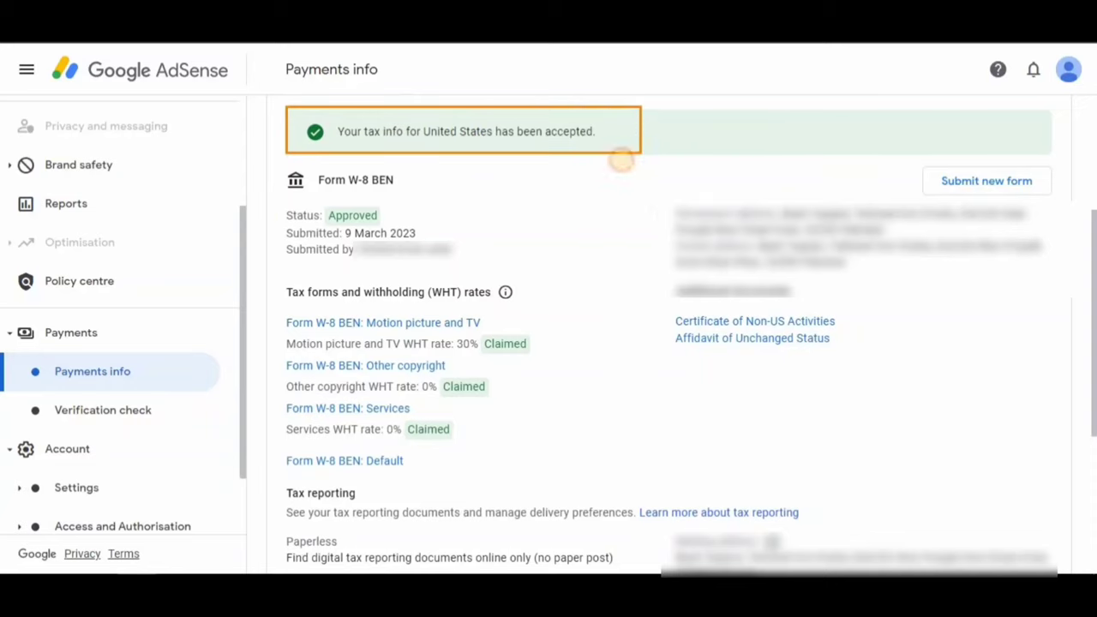
{"action": "left_click_drag", "start_coordinate": [270, 197], "coordinate": [409, 220]}
{"action": "left_click_drag", "start_coordinate": [278, 222], "coordinate": [449, 244]}
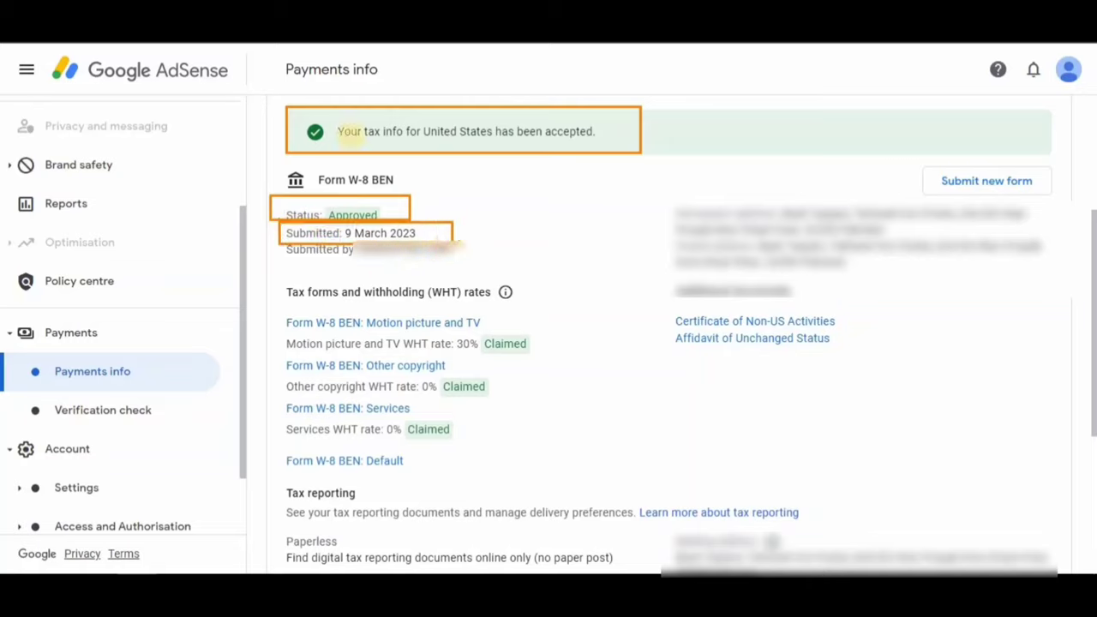
{"action": "key", "text": "Escape"}
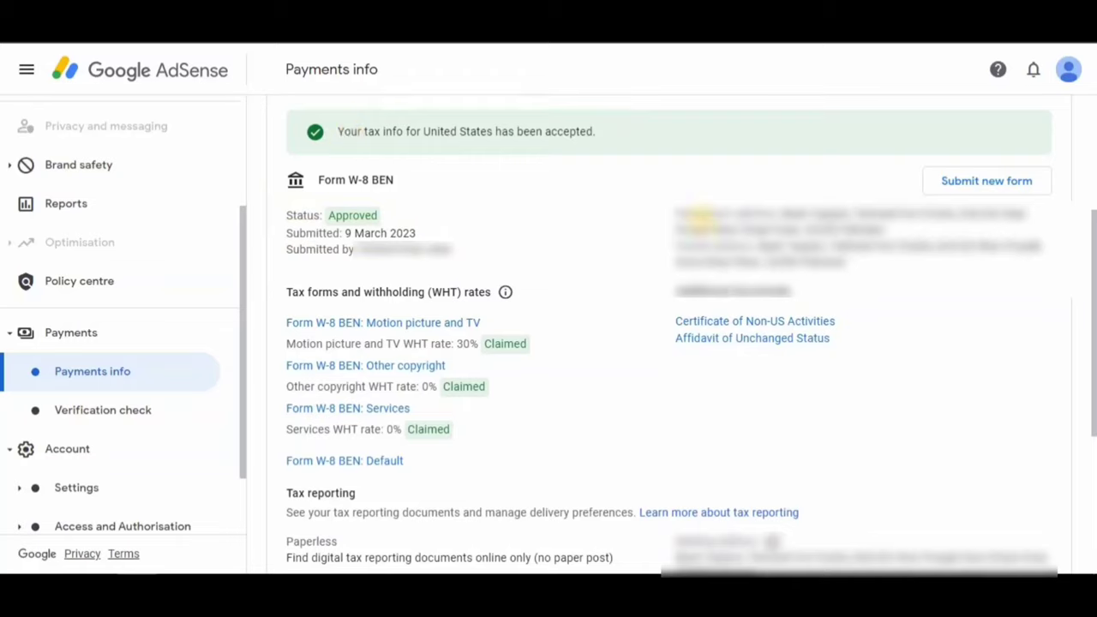
{"action": "left_click_drag", "start_coordinate": [646, 188], "coordinate": [1060, 398]}
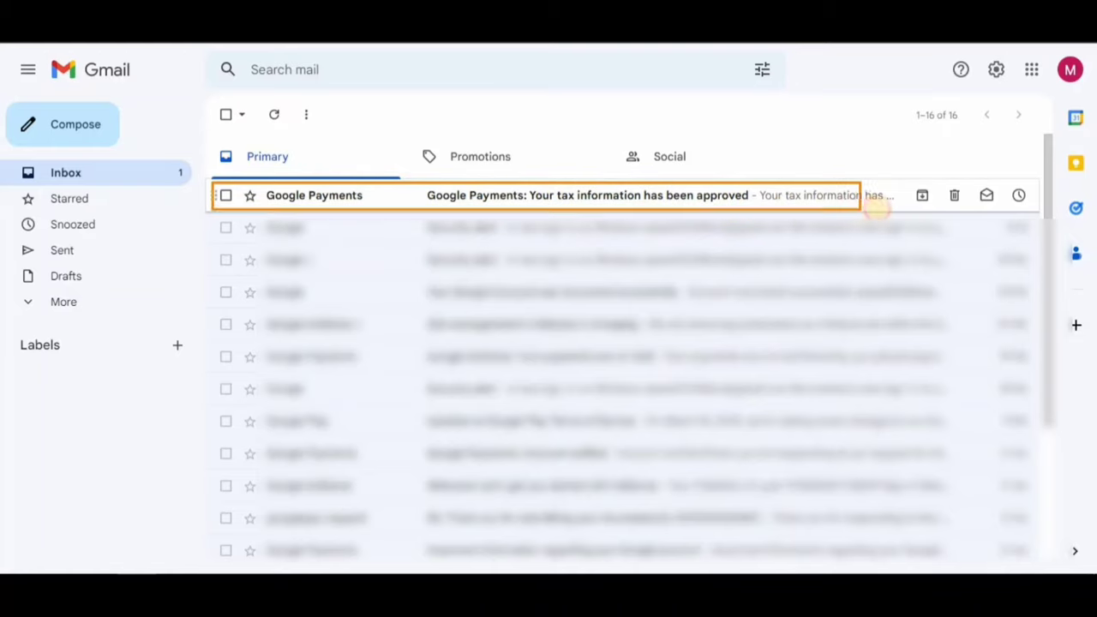
Step: Open the Google Payments email "Your tax information has been approved" in the Gmail inbox and read it
{"action": "left_click", "coordinate": [526, 209]}
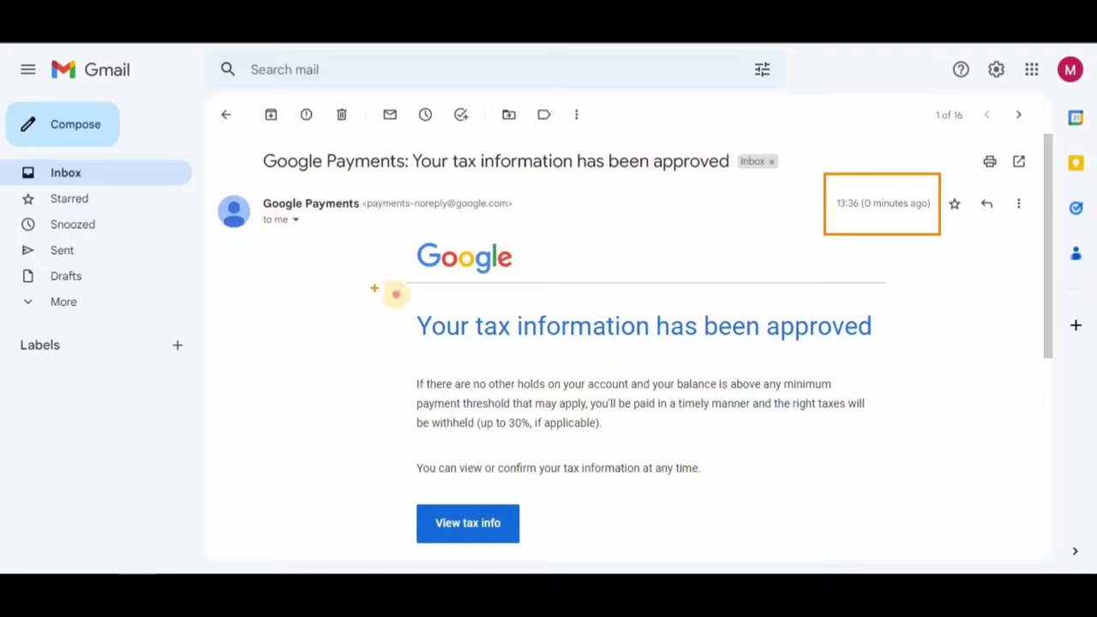
{"action": "mouse_move", "coordinate": [394, 294]}
{"action": "left_mouse_down"}
{"action": "mouse_move", "coordinate": [700, 365]}
{"action": "mouse_move", "coordinate": [919, 380]}
{"action": "left_mouse_up"}
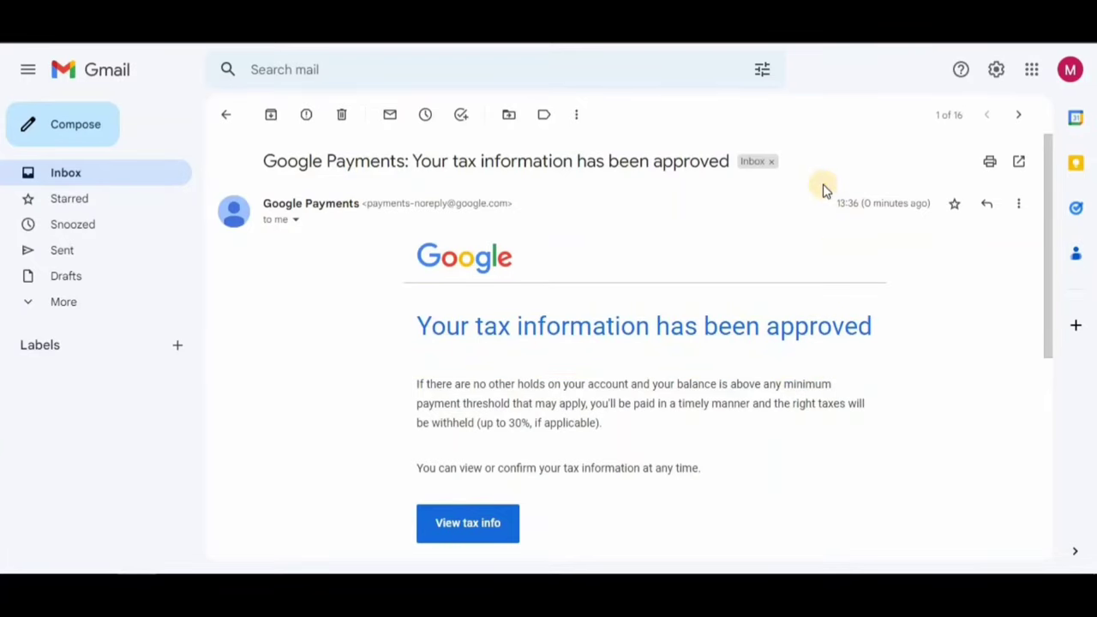